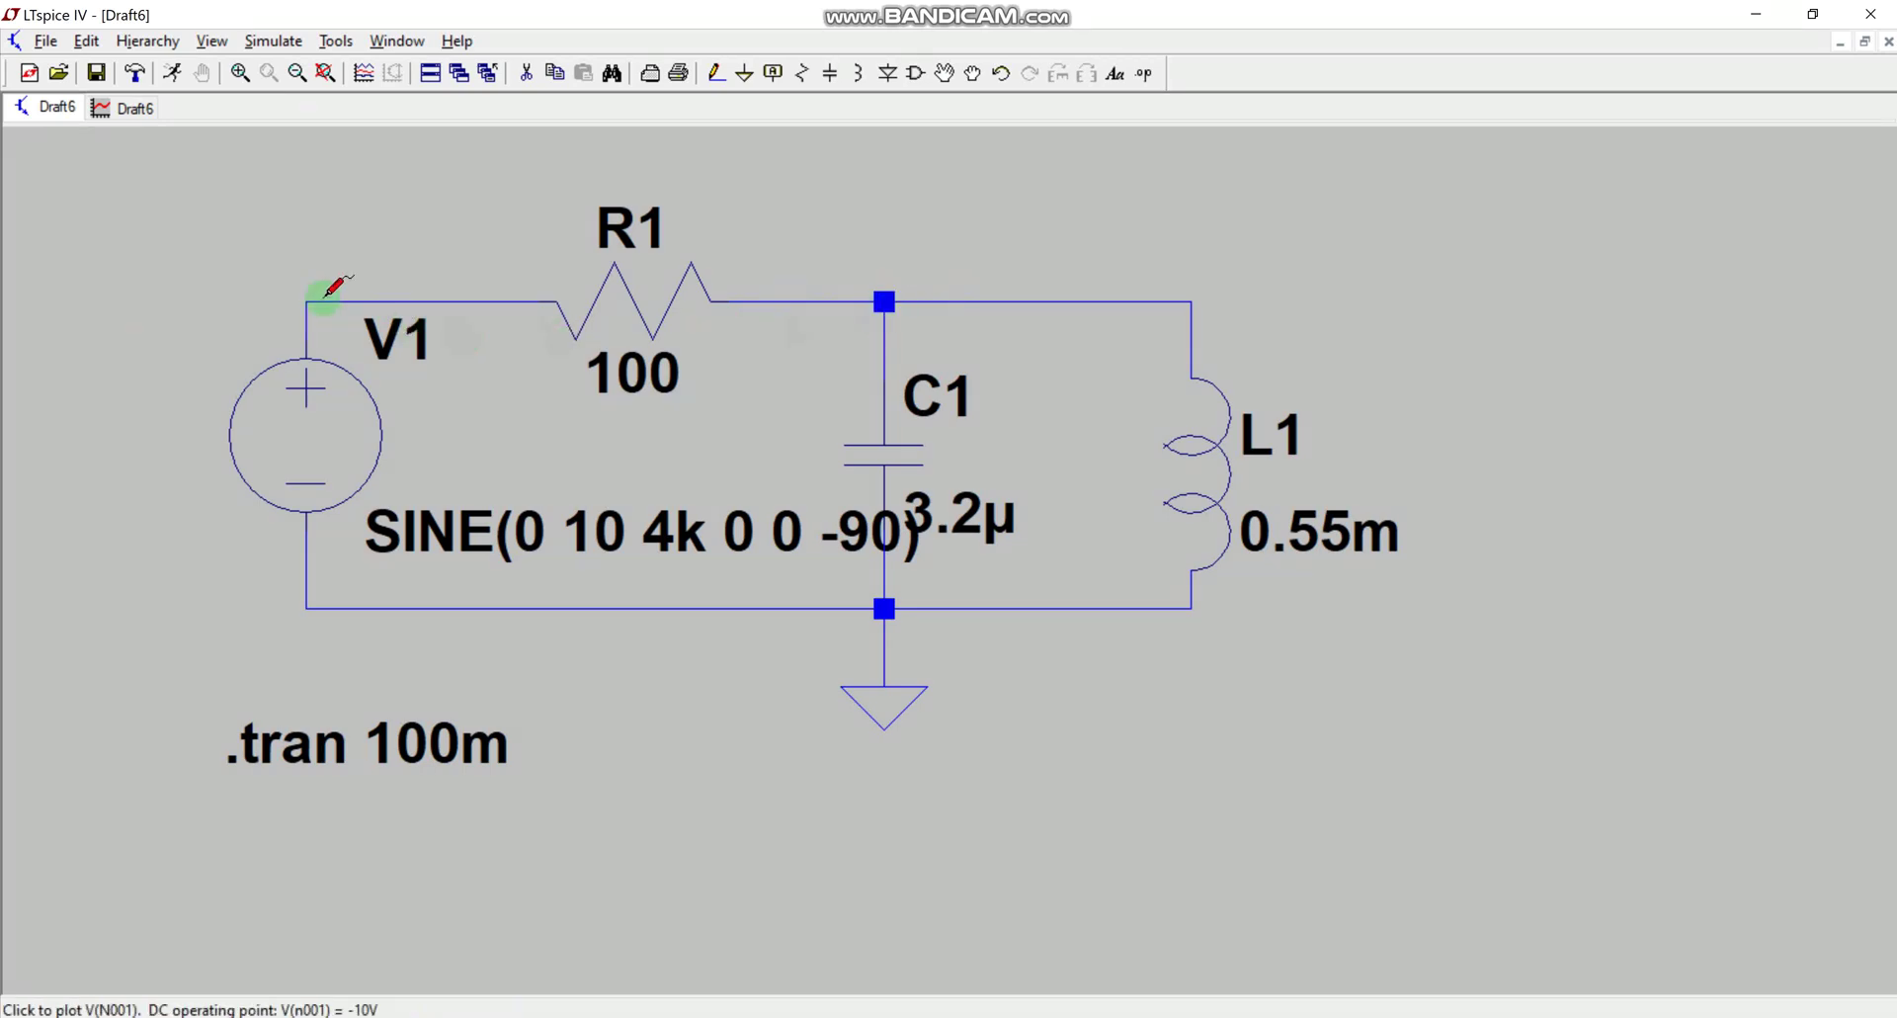
- Open the View menu over the Draft6 RLC schematic
click(215, 42)
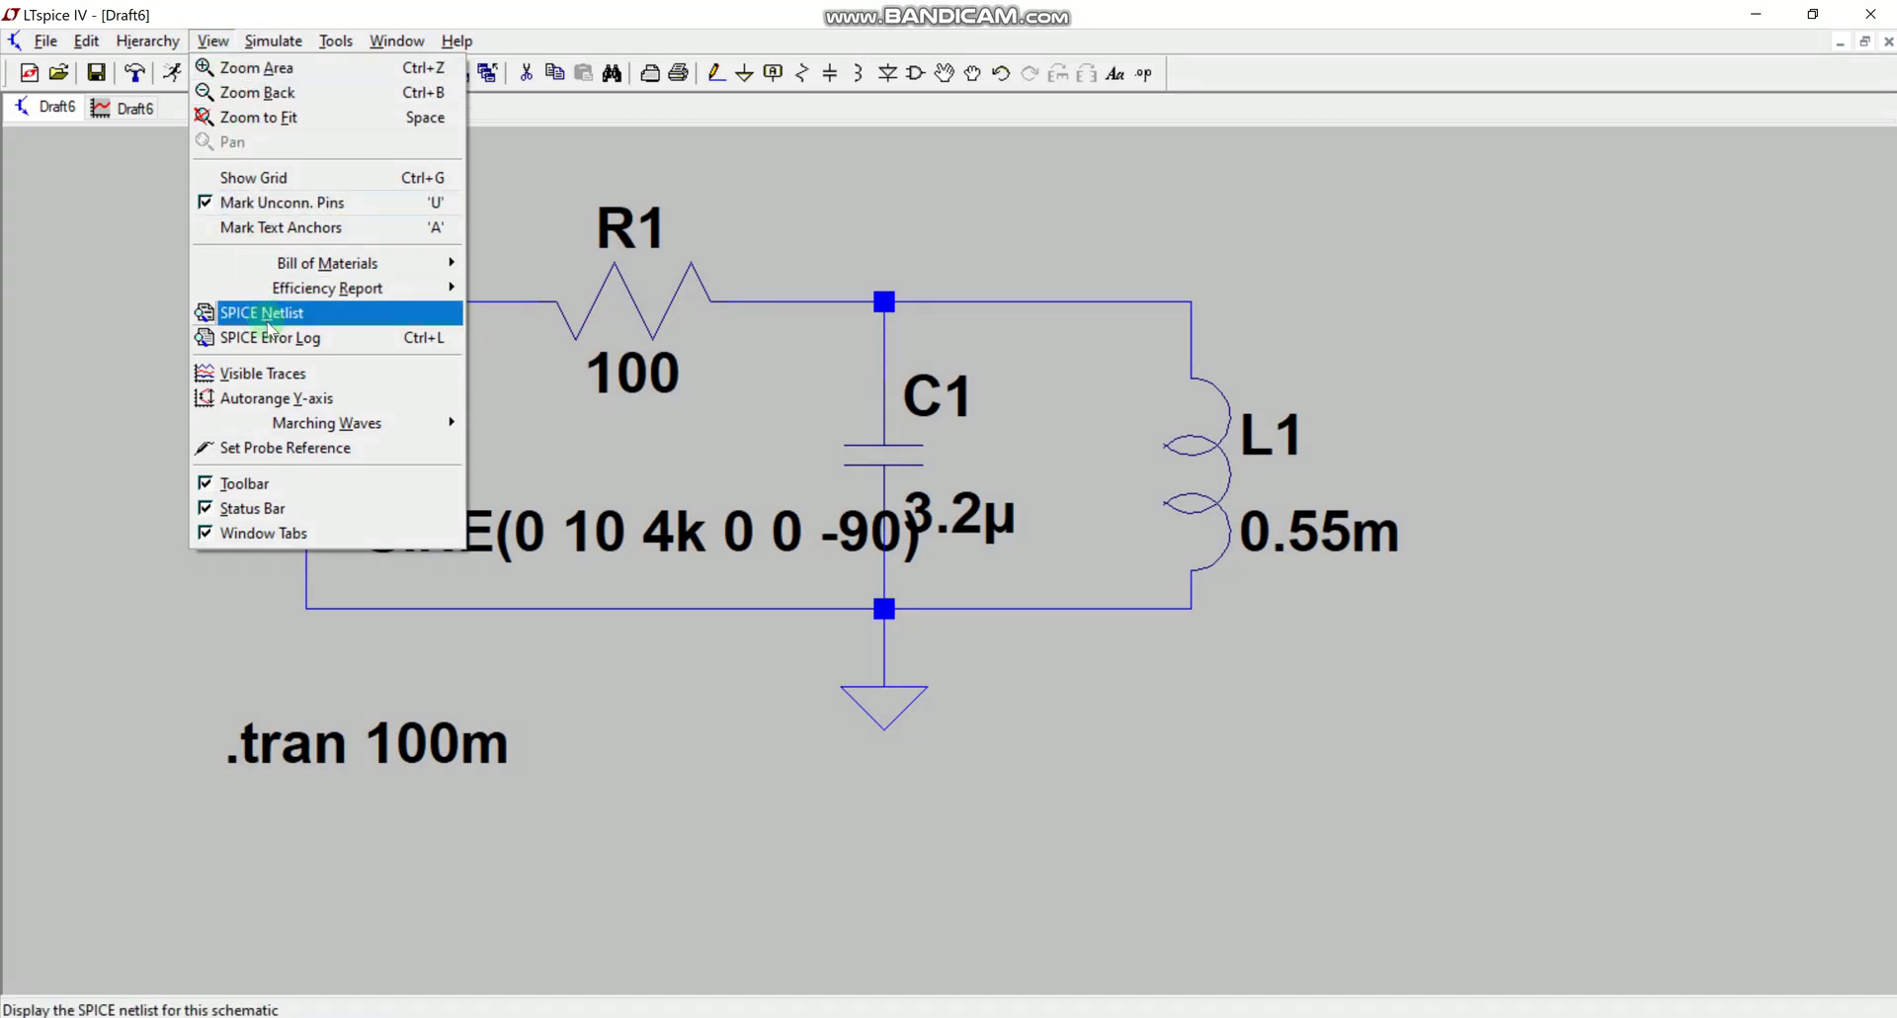
- Show the SPICE netlist beside the schematic and highlight C1's N002 and R1's N001 nodes
click(264, 316)
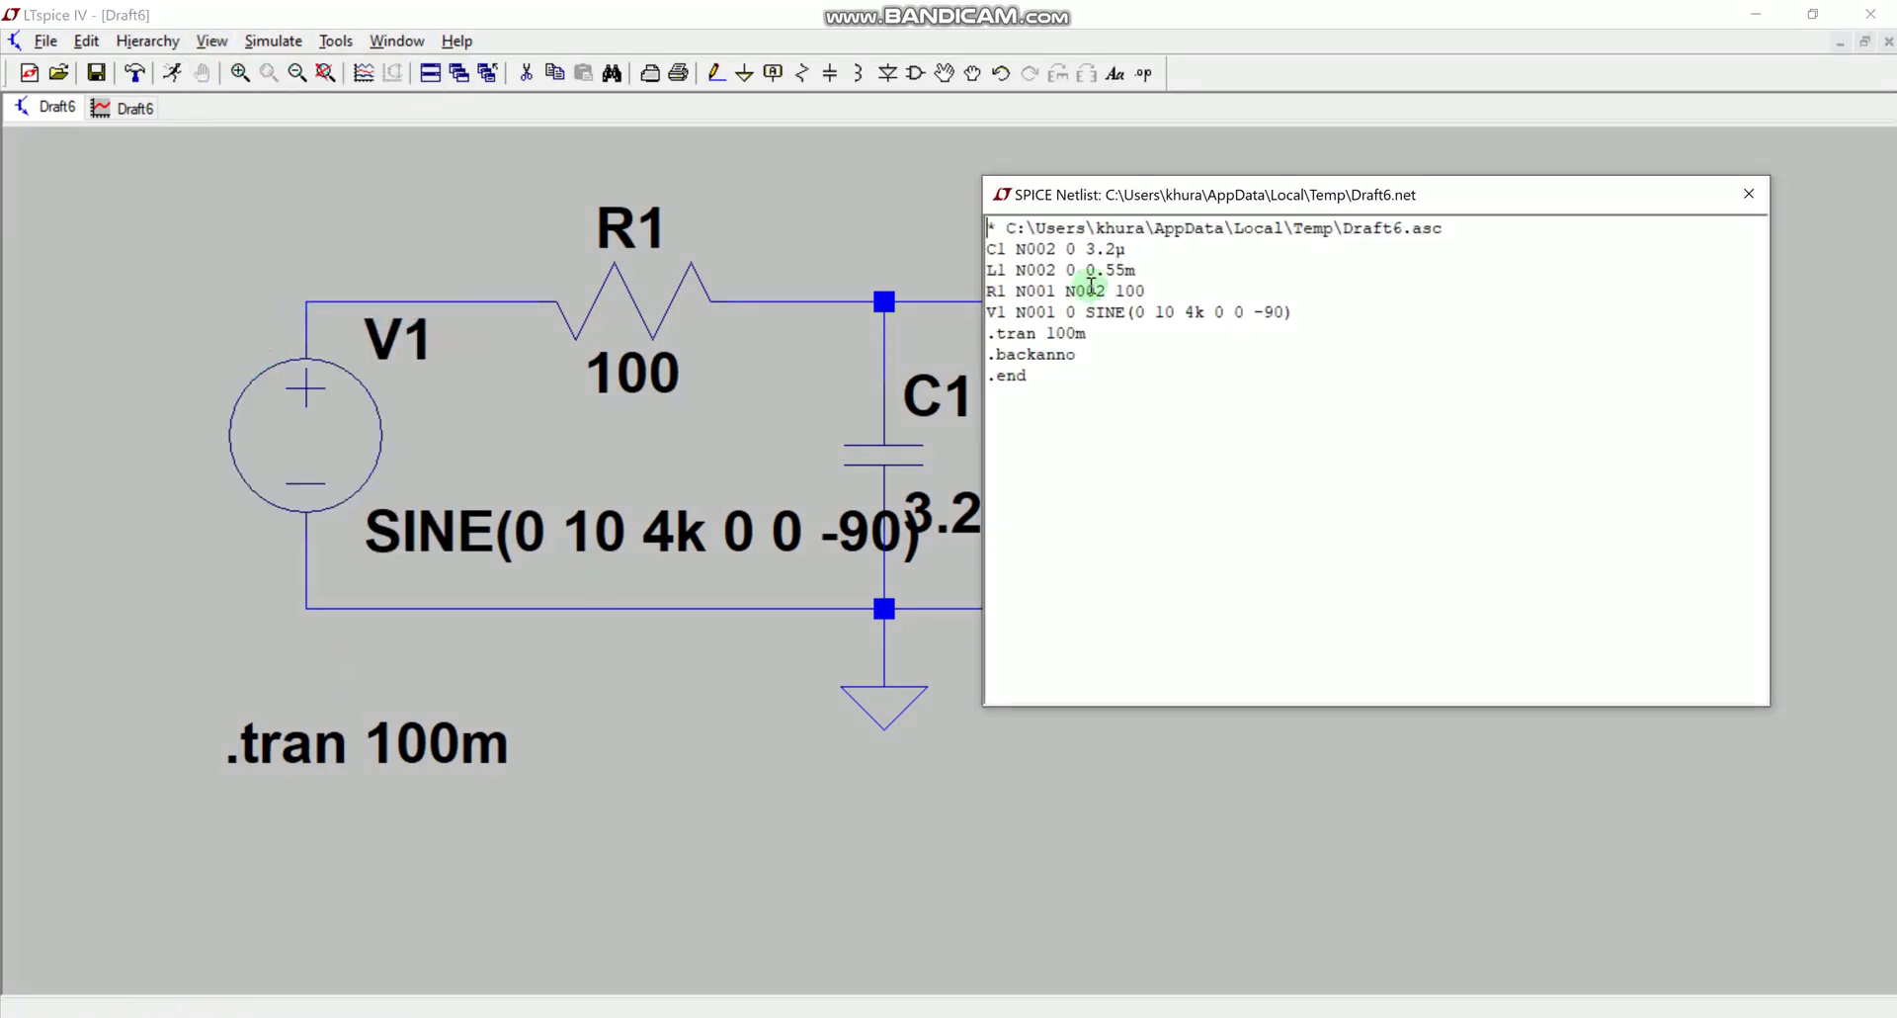
drag(1175, 210, 1619, 219)
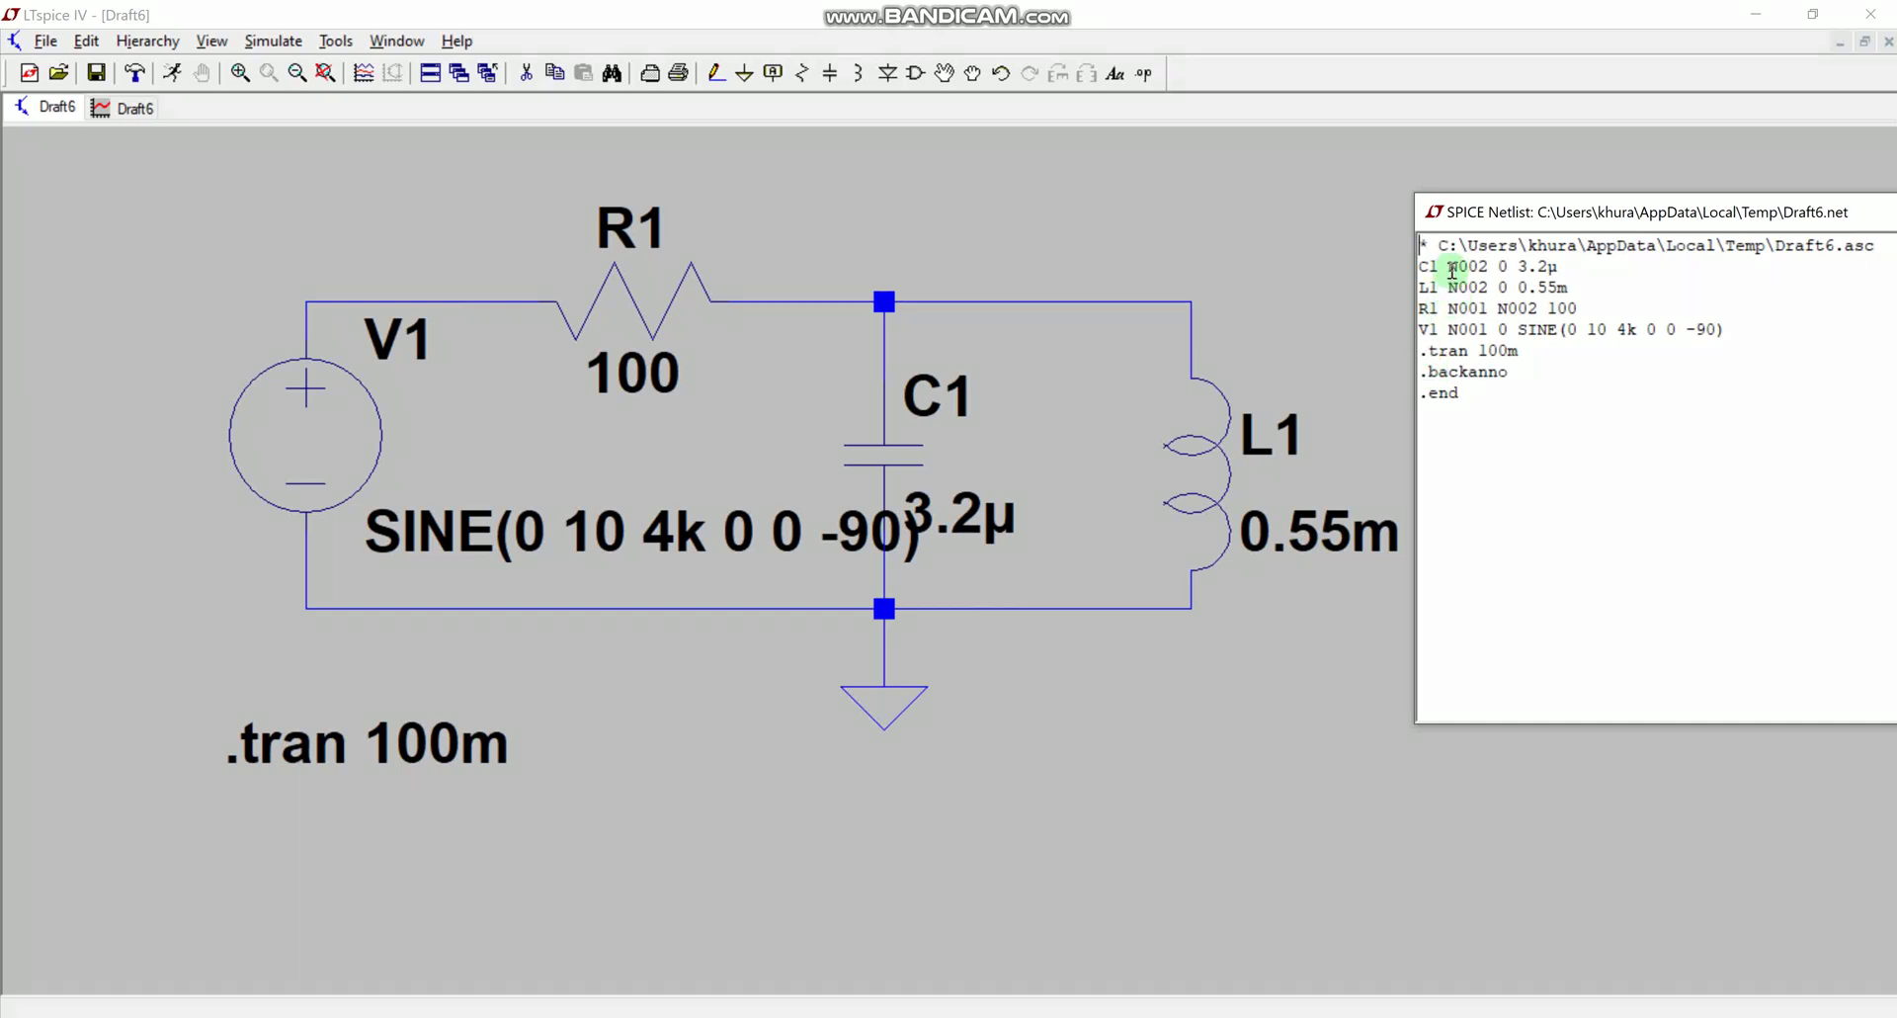
drag(1451, 268, 1495, 268)
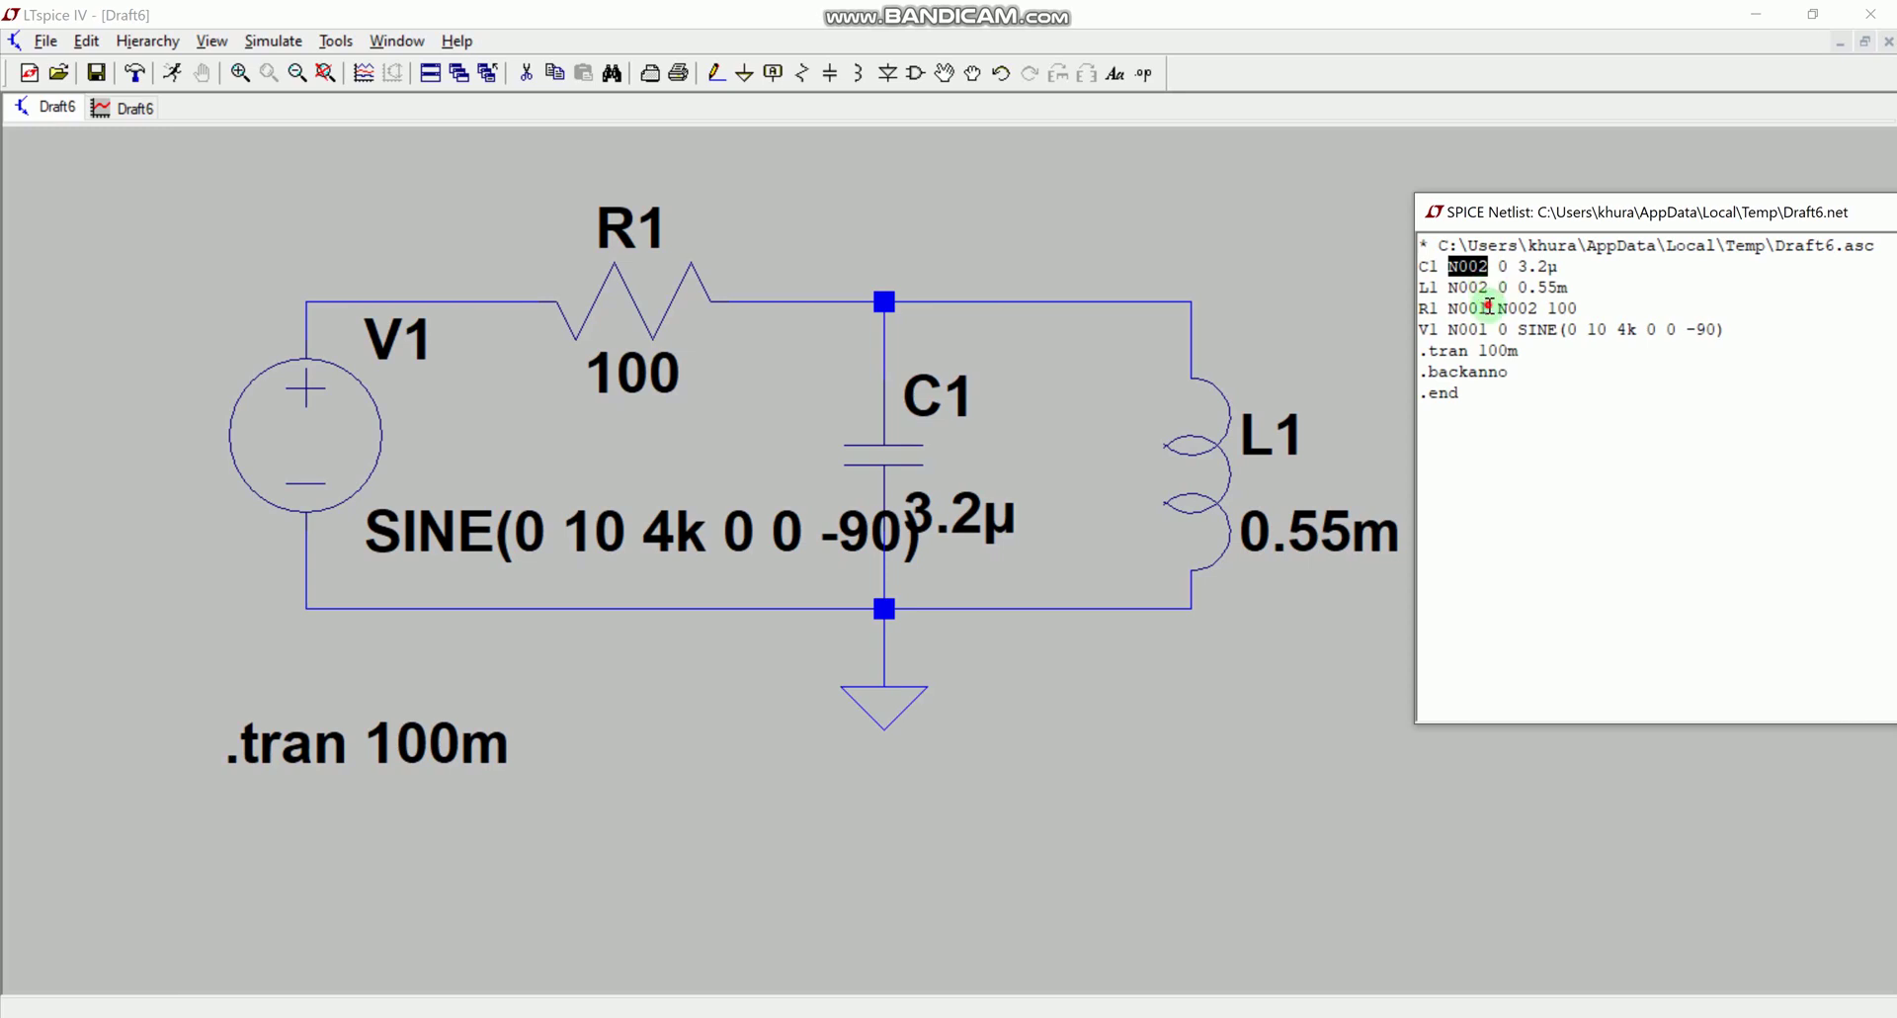
drag(1488, 308, 1446, 308)
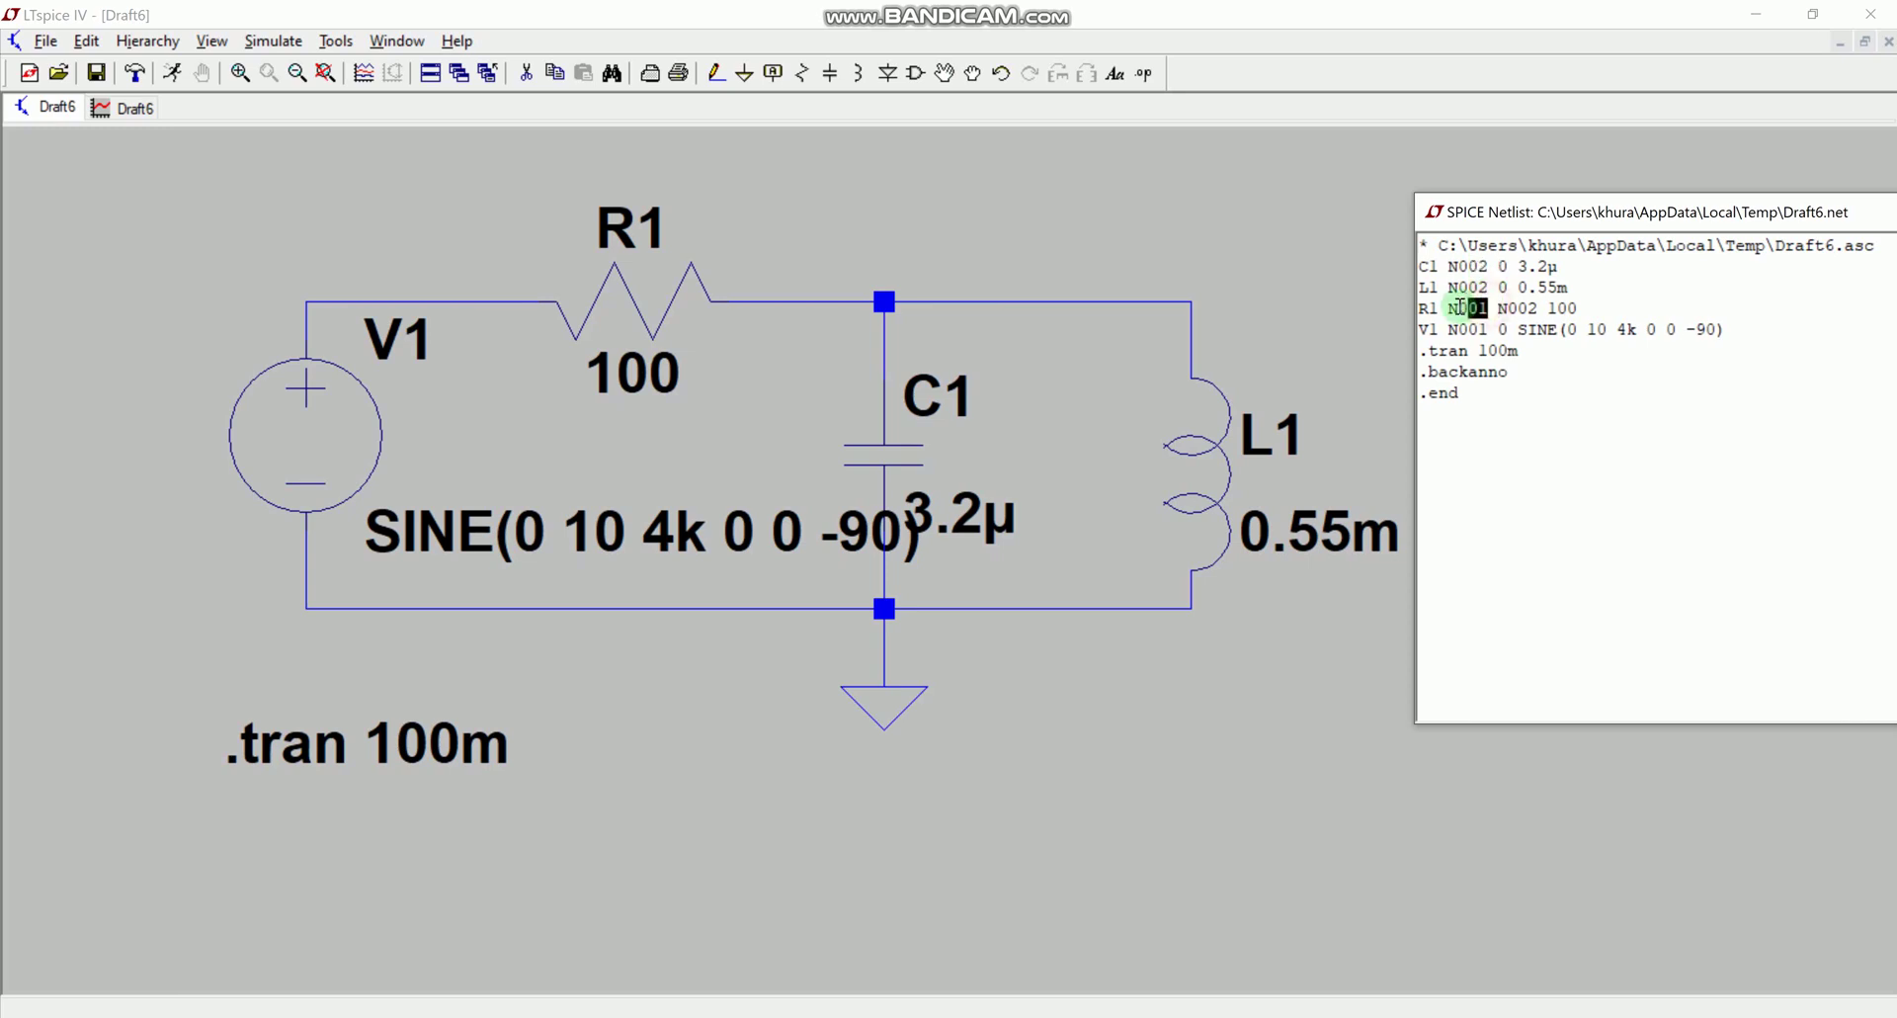
- Re-highlight R1's node names N001 and N002 in the netlist to compare with the schematic
click(1464, 453)
drag(1490, 307, 1454, 307)
click(1543, 502)
drag(1450, 313, 1488, 308)
drag(1548, 308, 1493, 308)
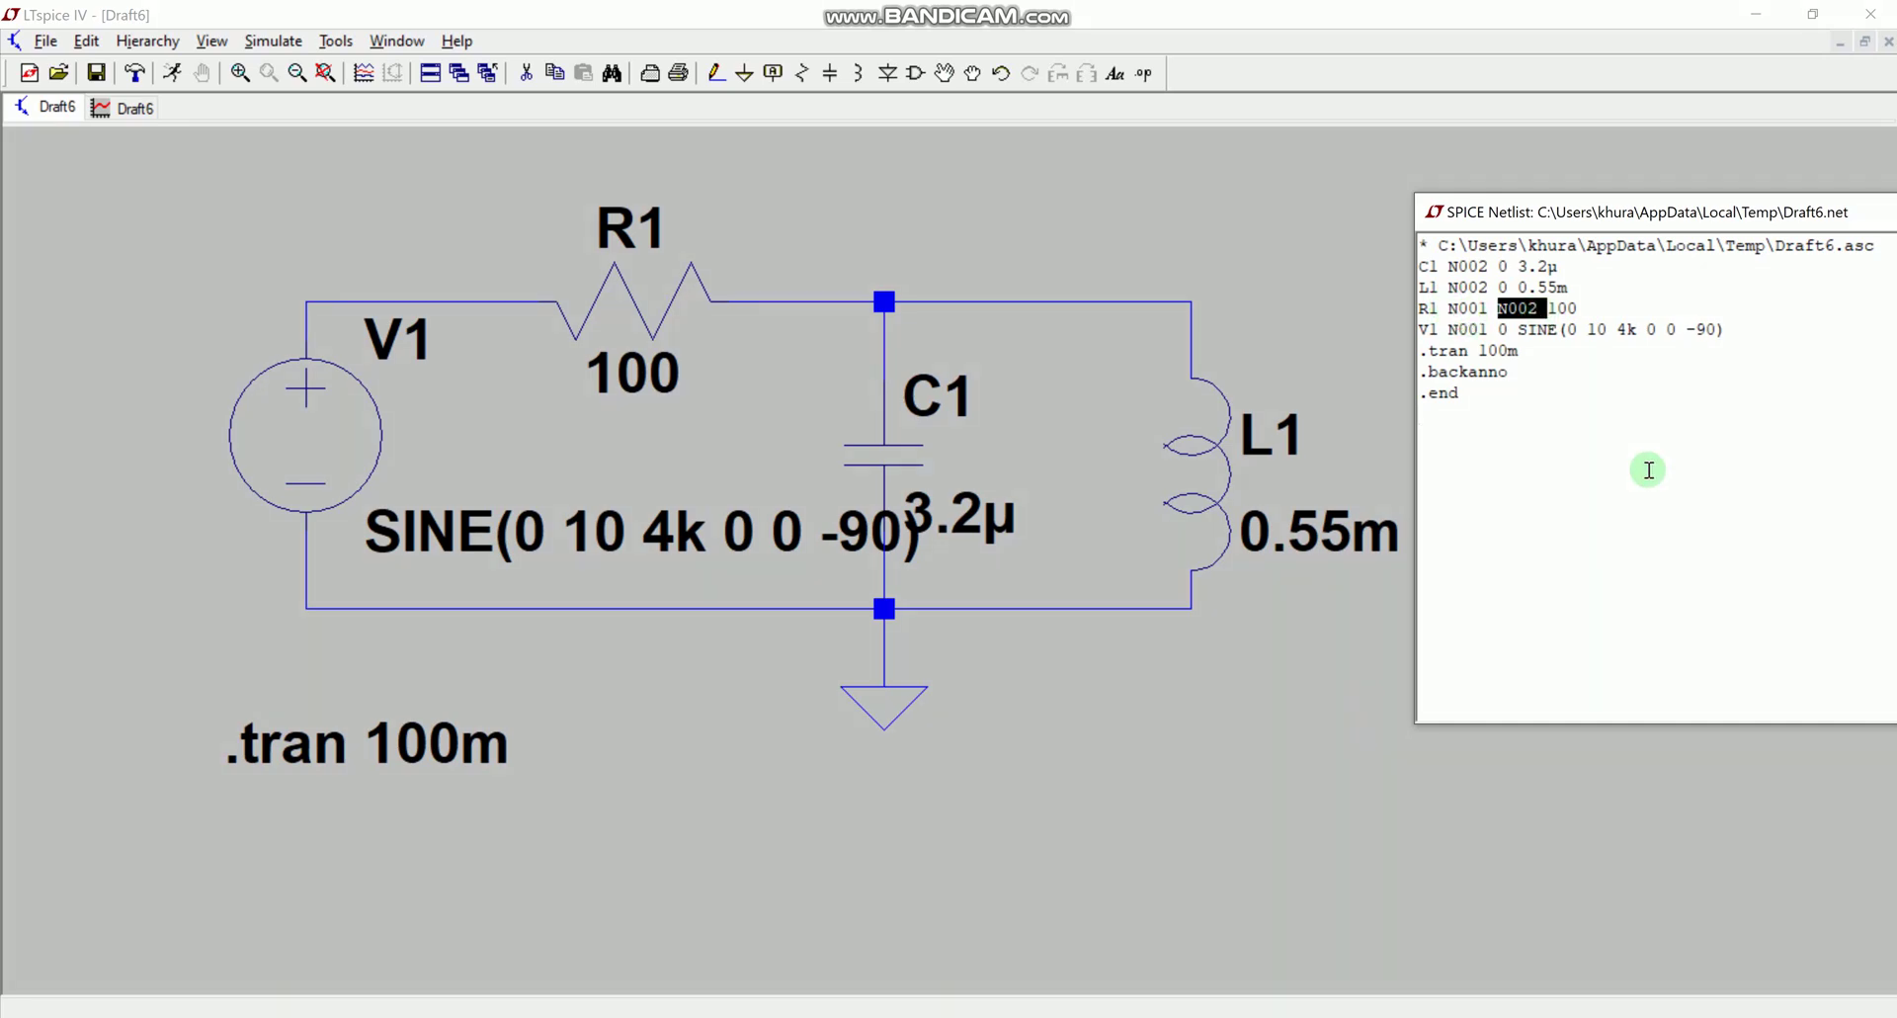
- Move the netlist window aside and close it, returning to the schematic
drag(1729, 217, 1632, 198)
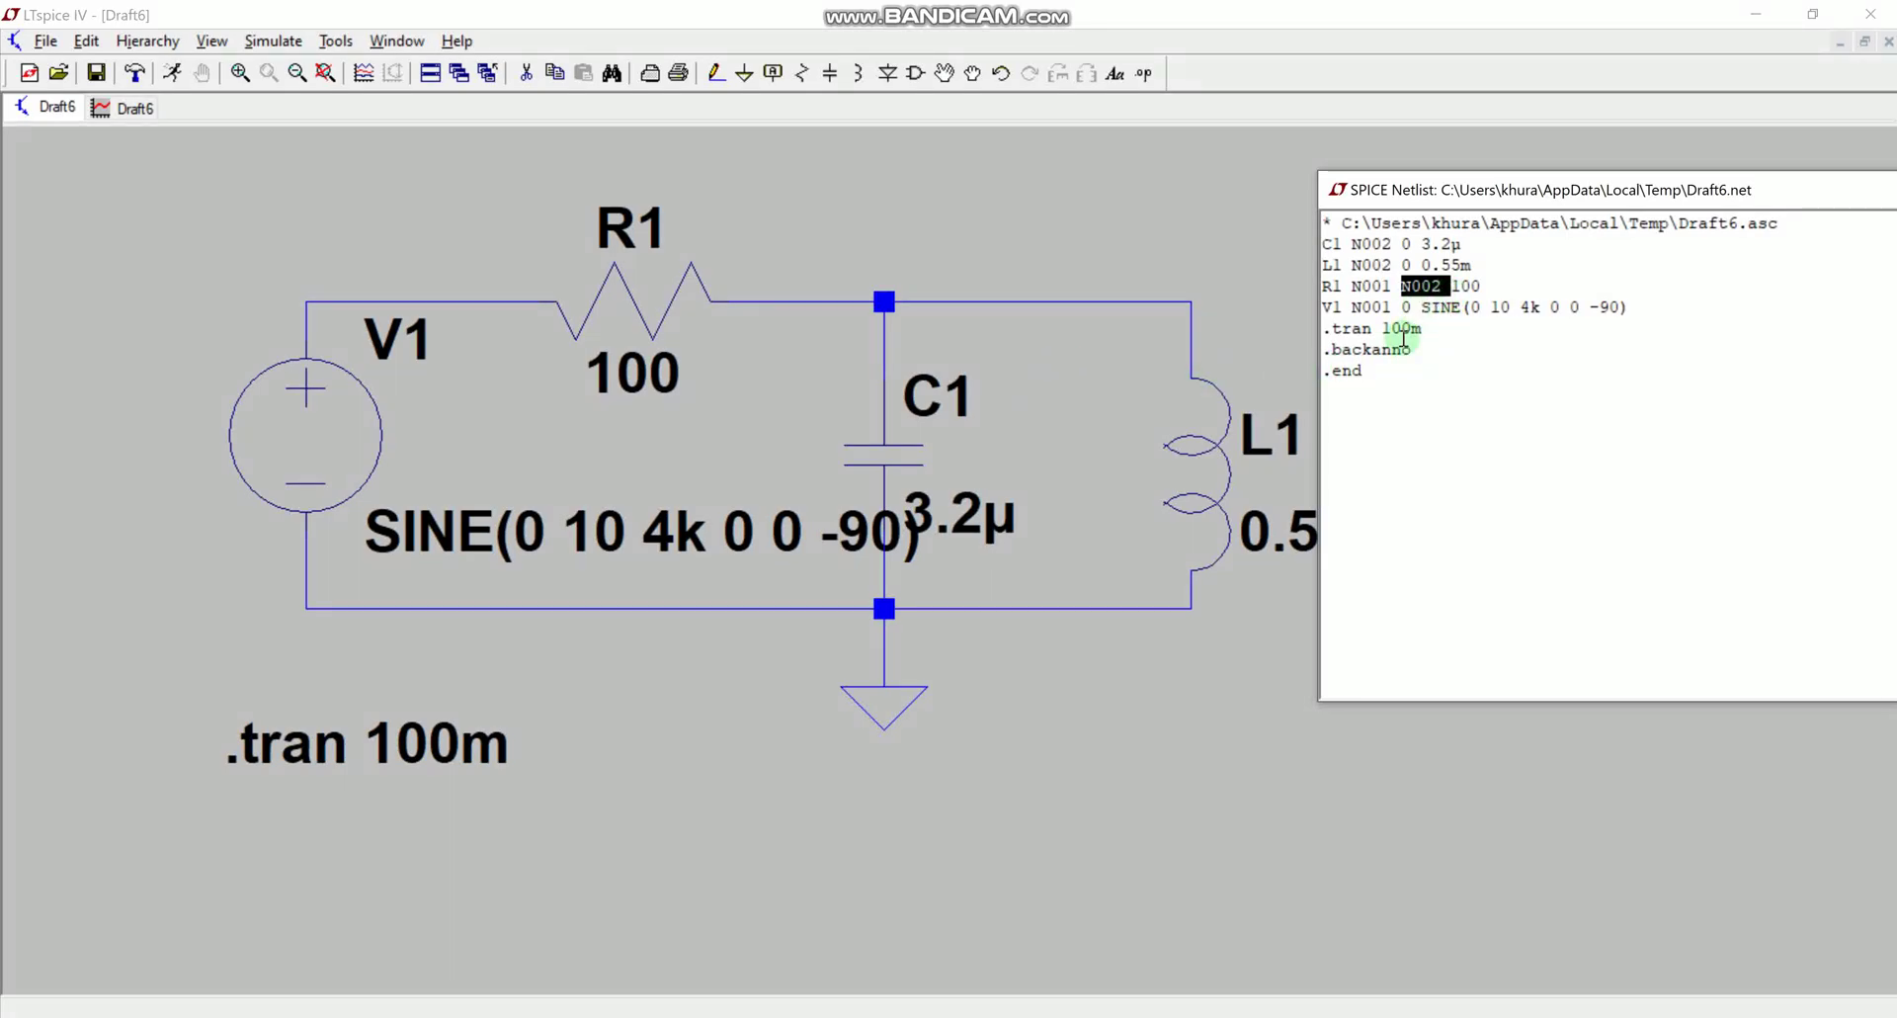
drag(1529, 189, 1001, 277)
click(1558, 271)
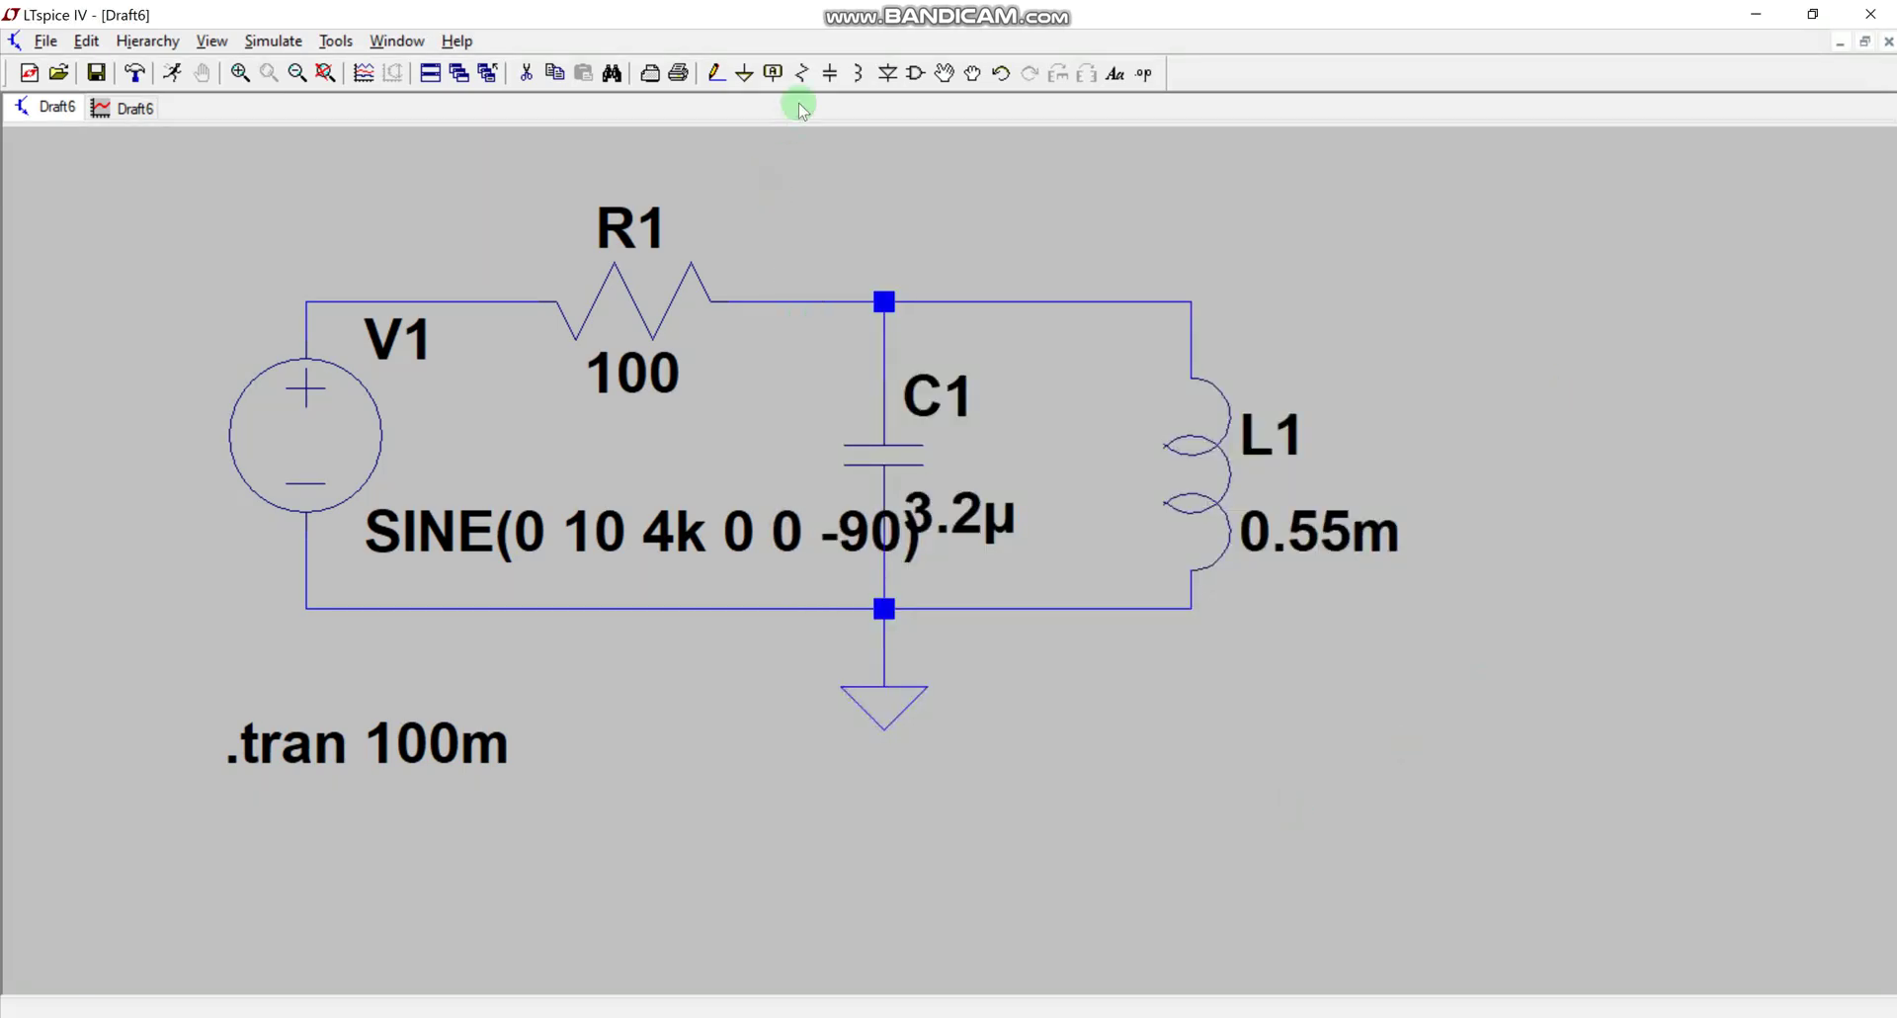
- Label the R1–C1 node as net V01
click(777, 79)
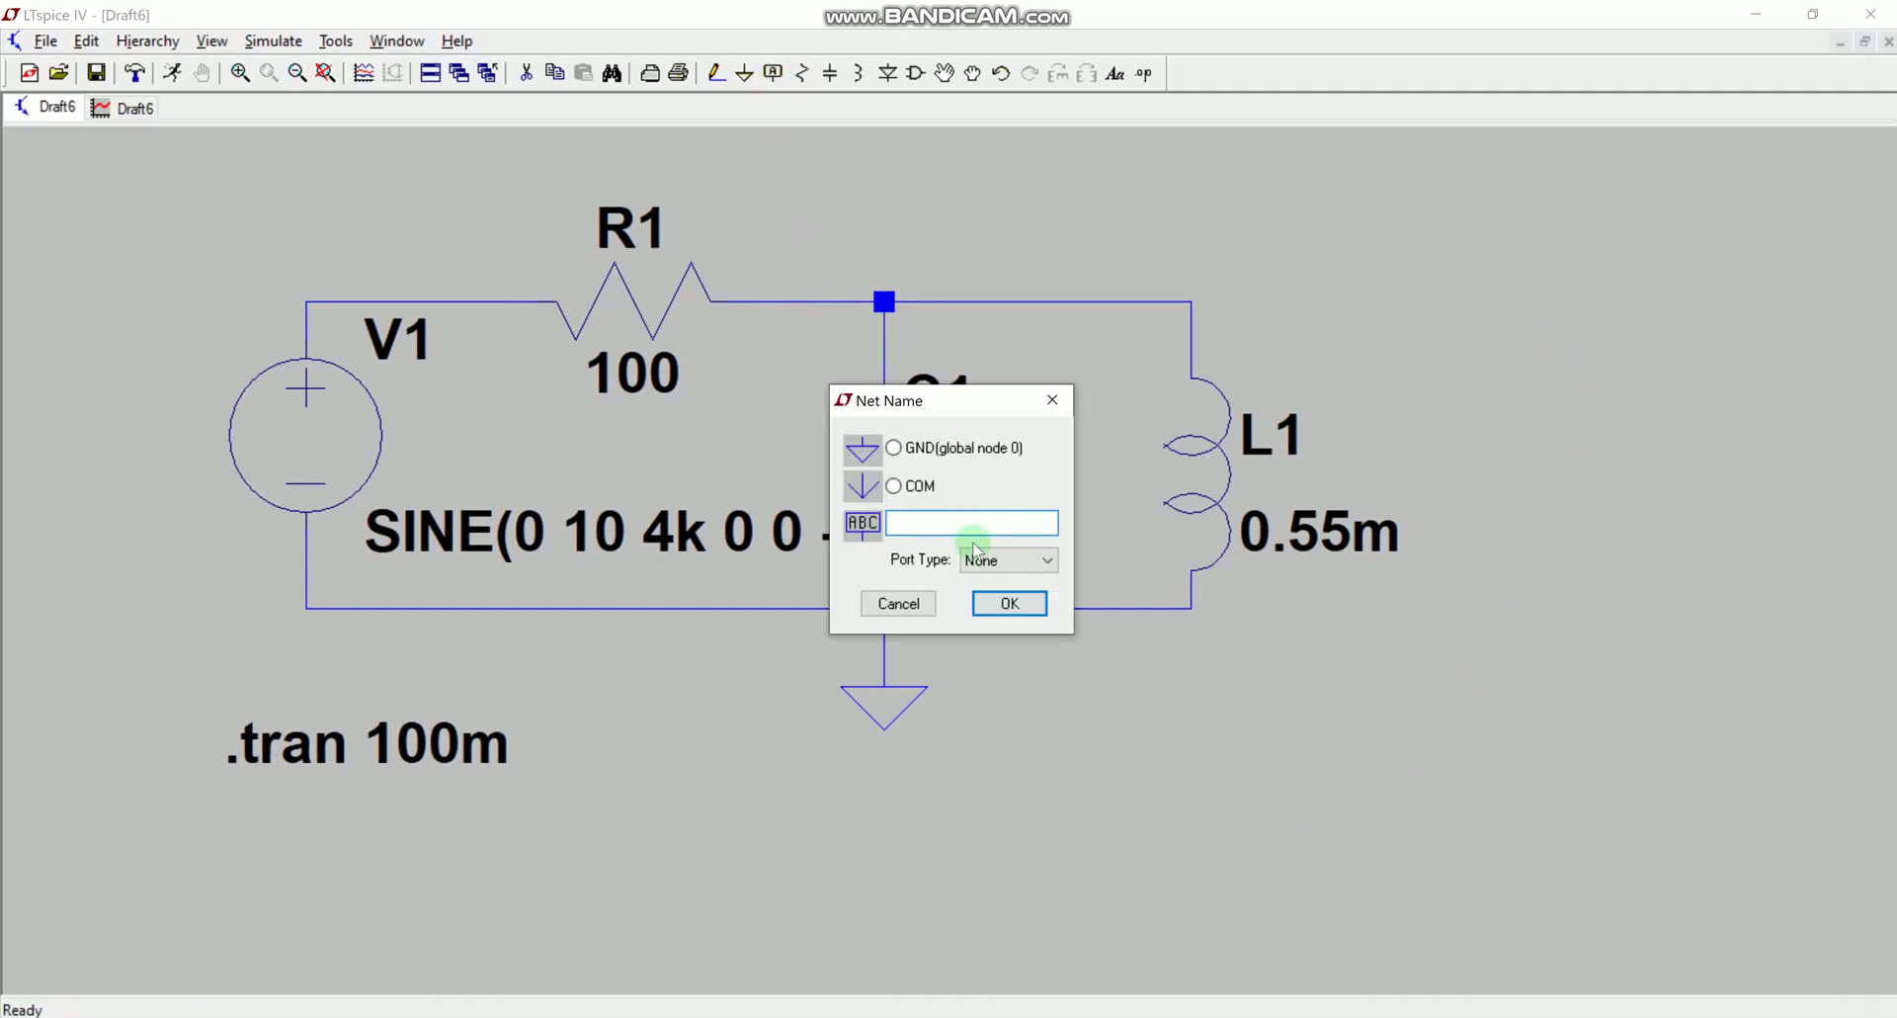
text(V01)
click(993, 599)
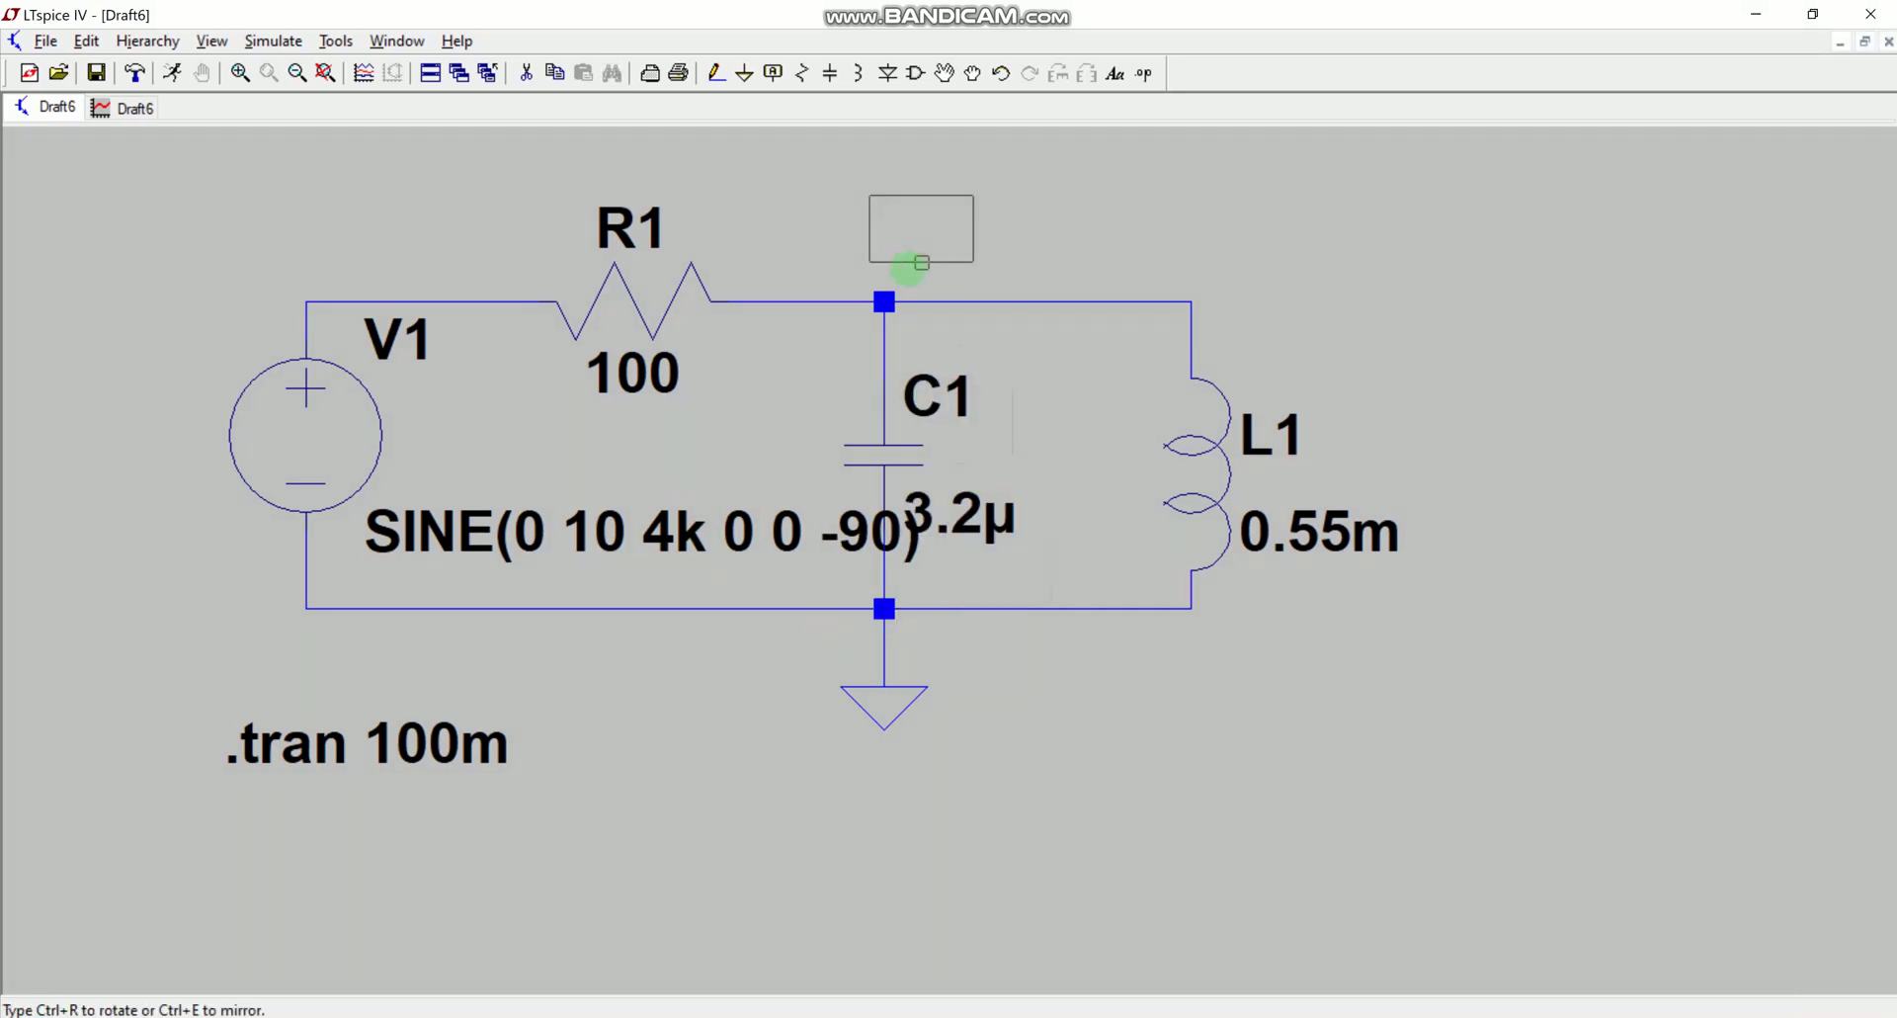
click(884, 299)
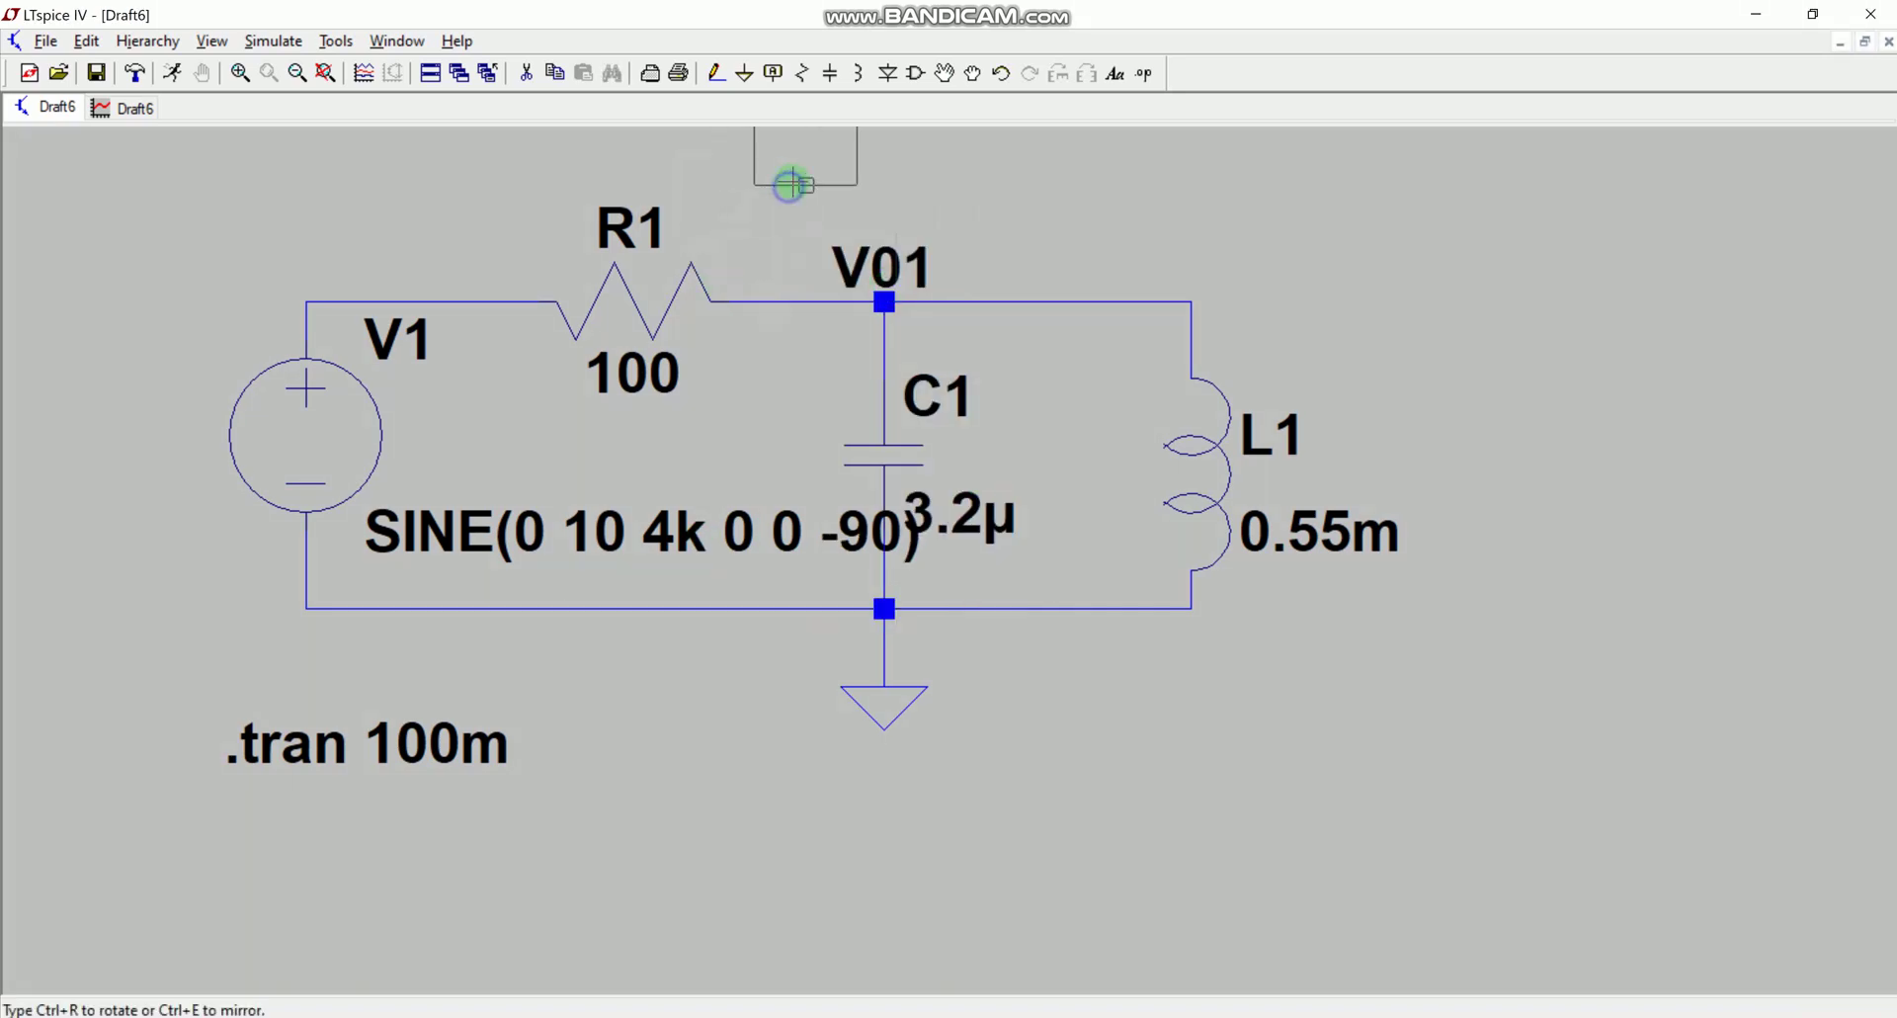
- Label the source's top wire V0, then run the transient simulation
click(773, 73)
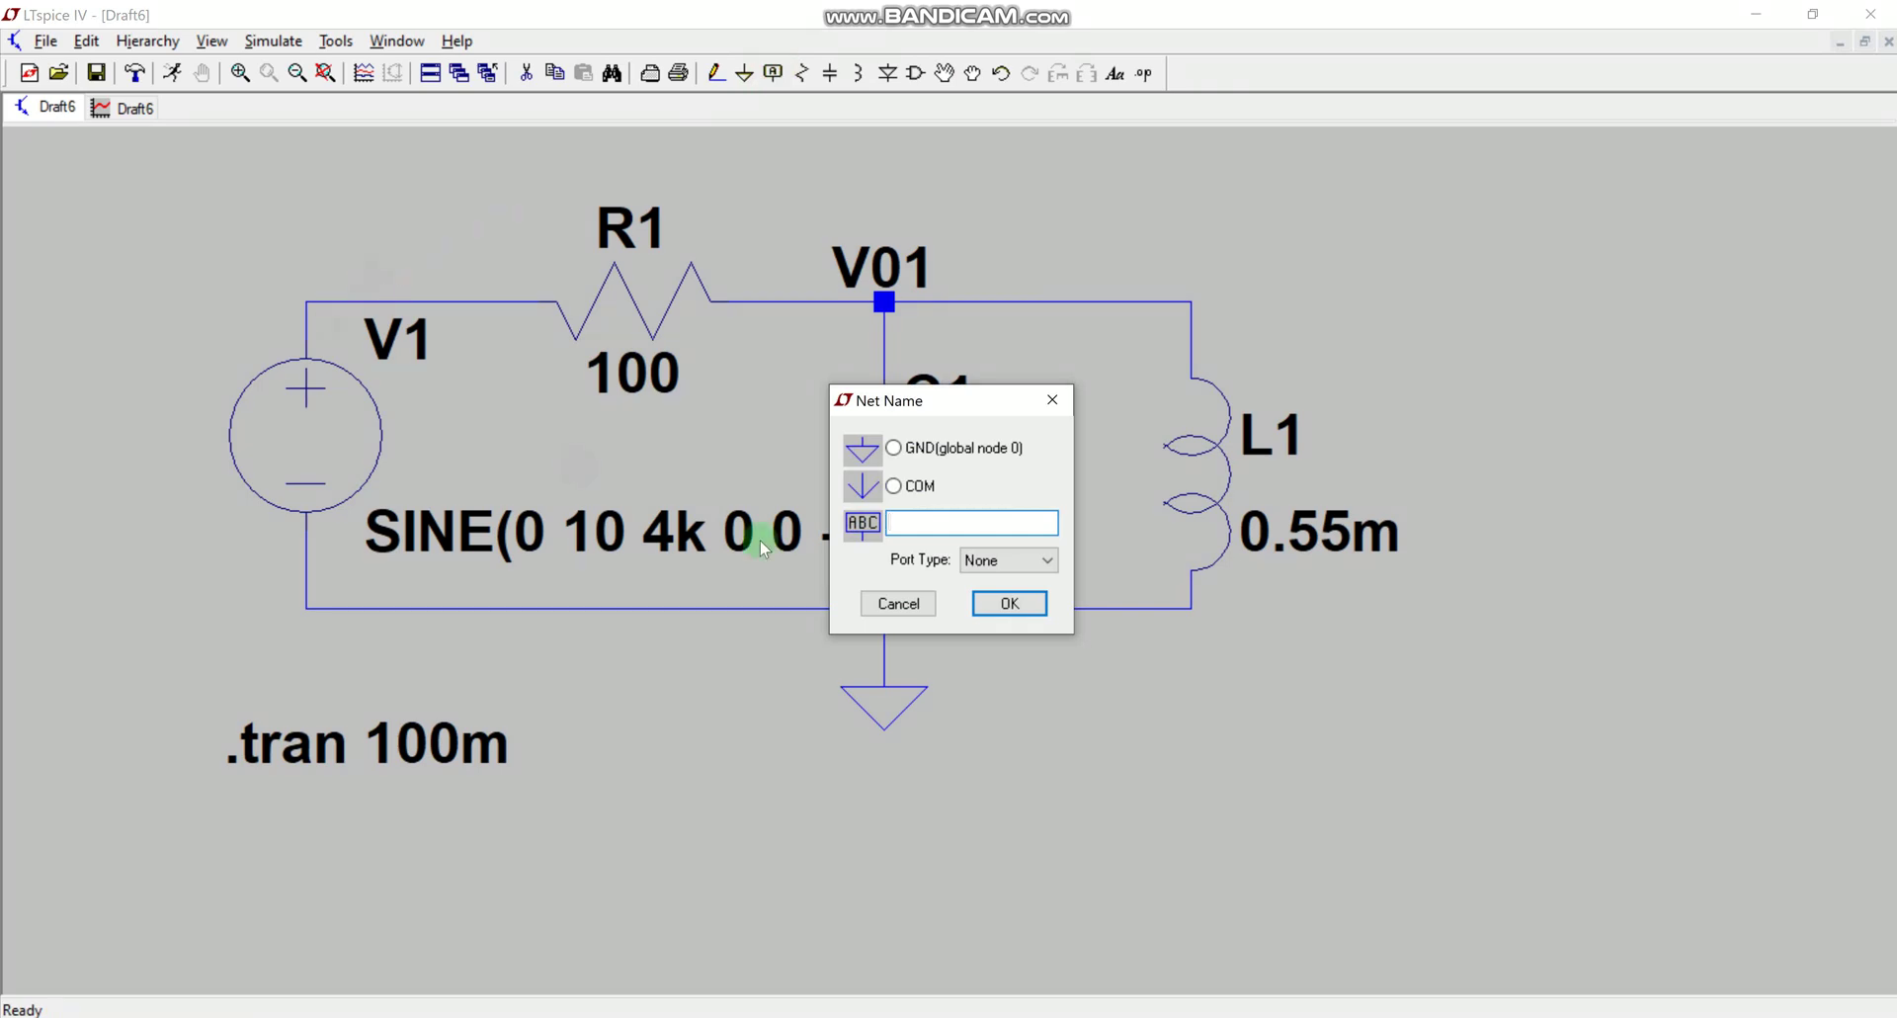
text(V0)
click(1008, 602)
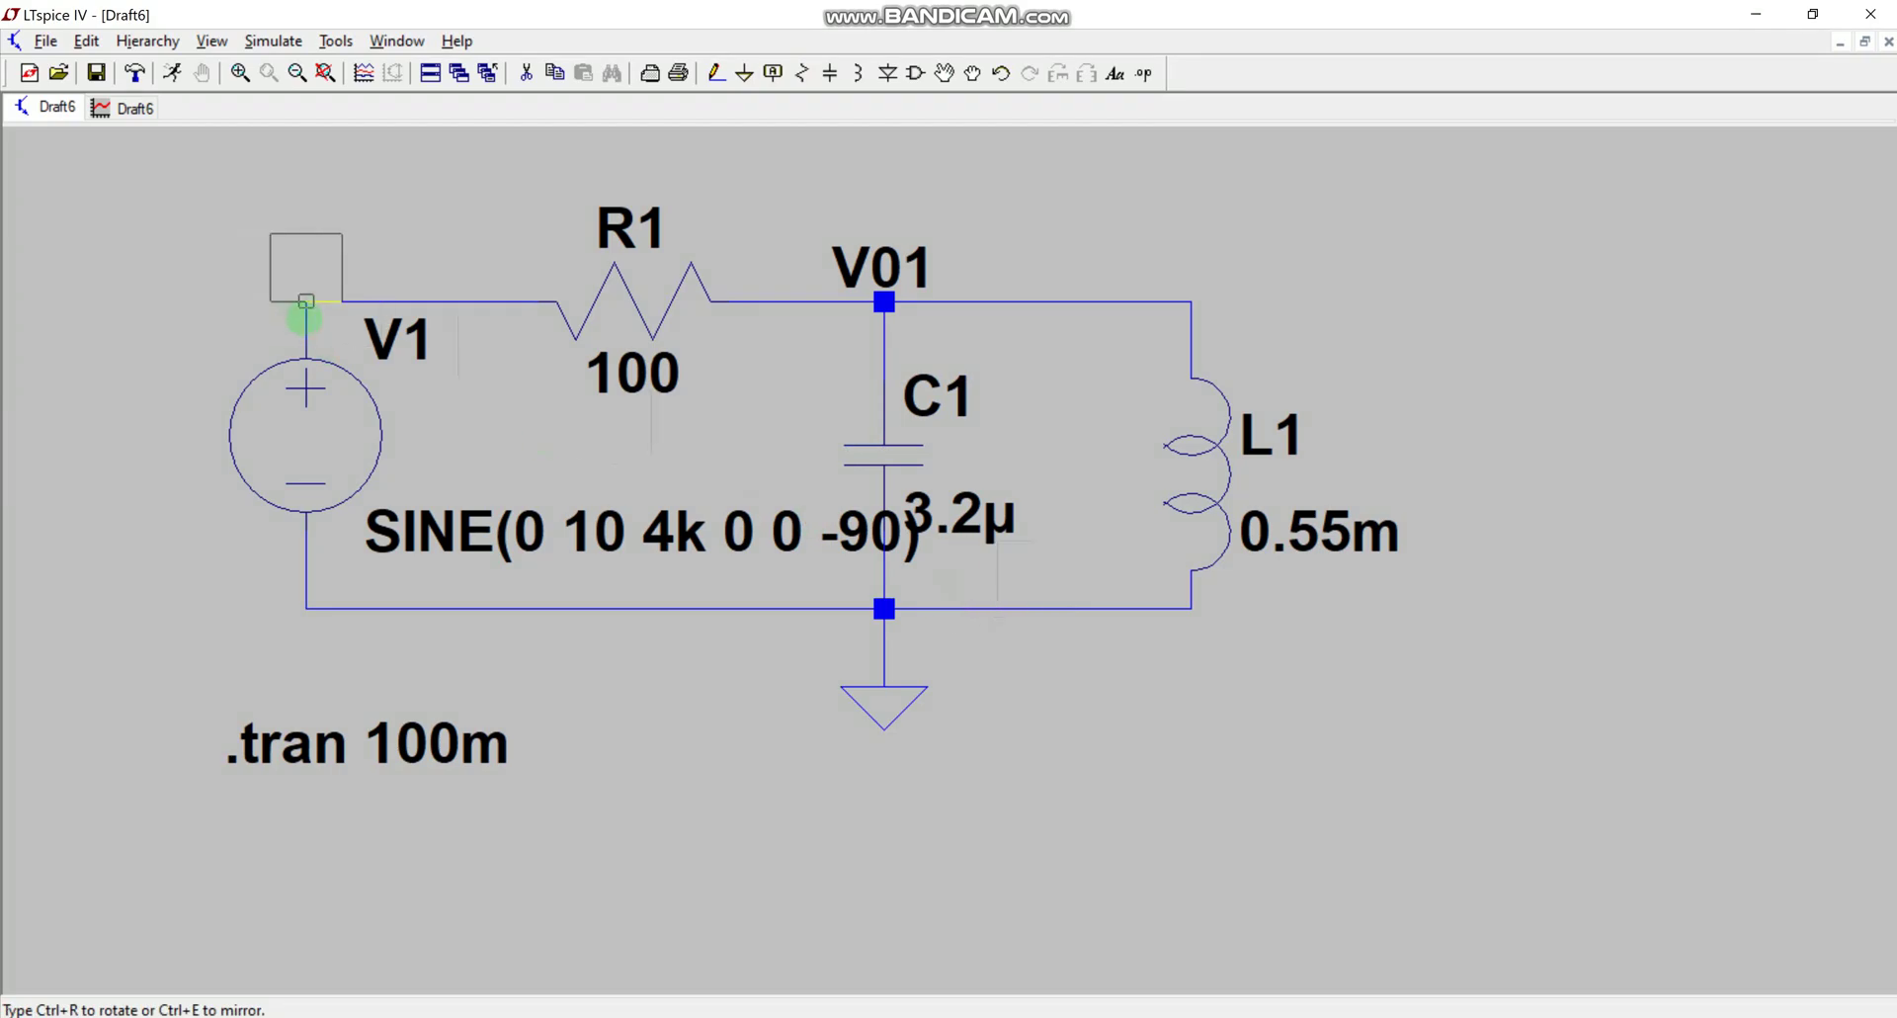
click(306, 301)
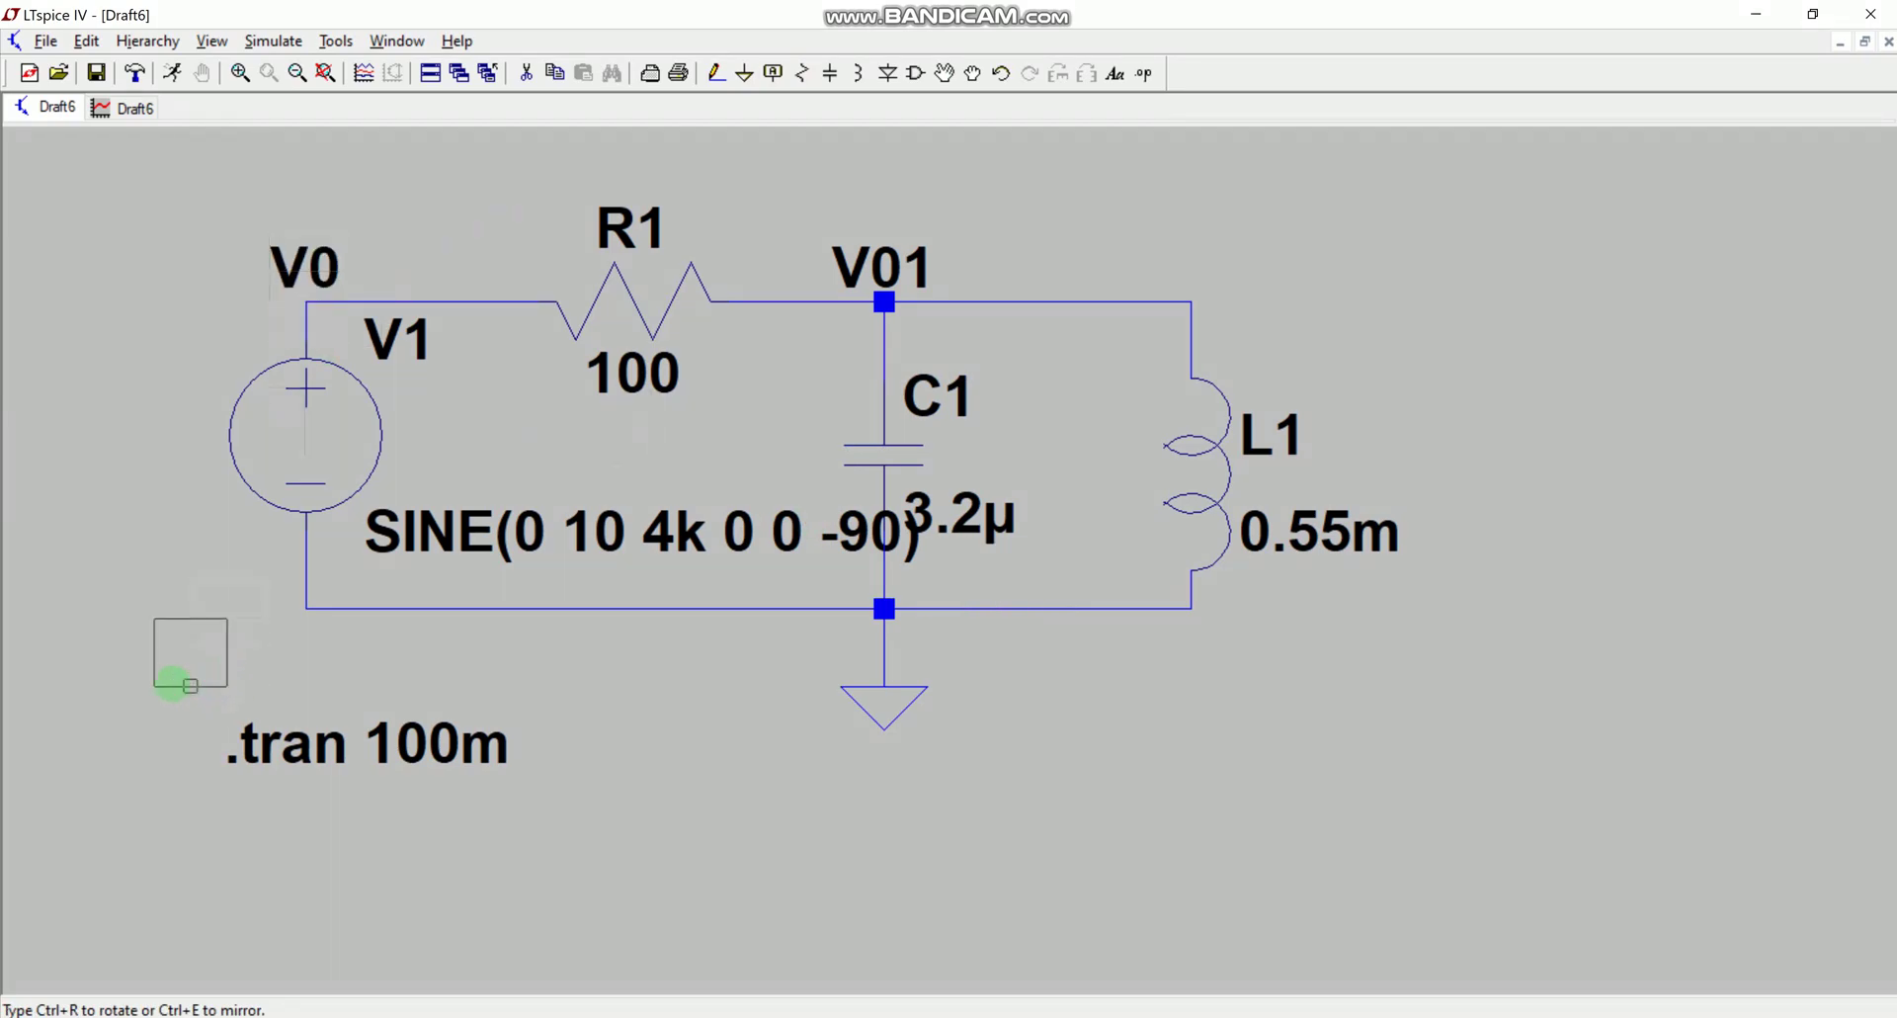
key(Escape)
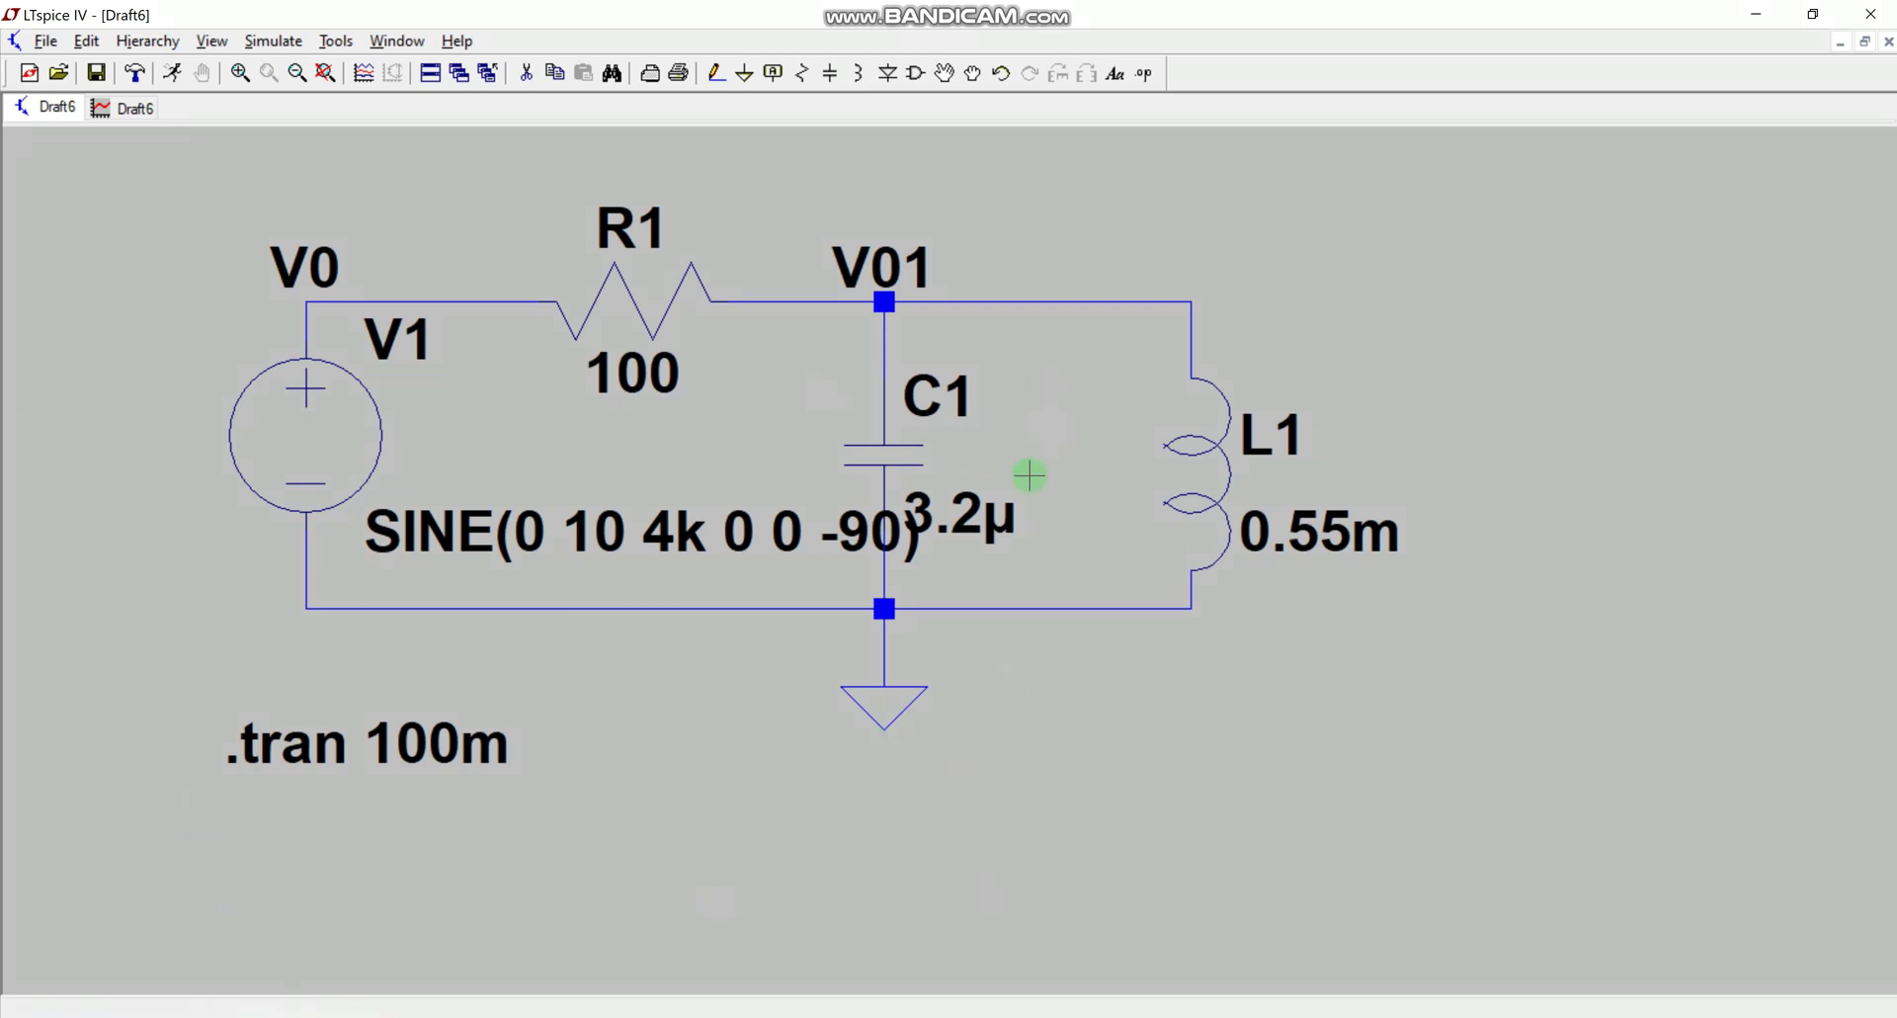
click(173, 72)
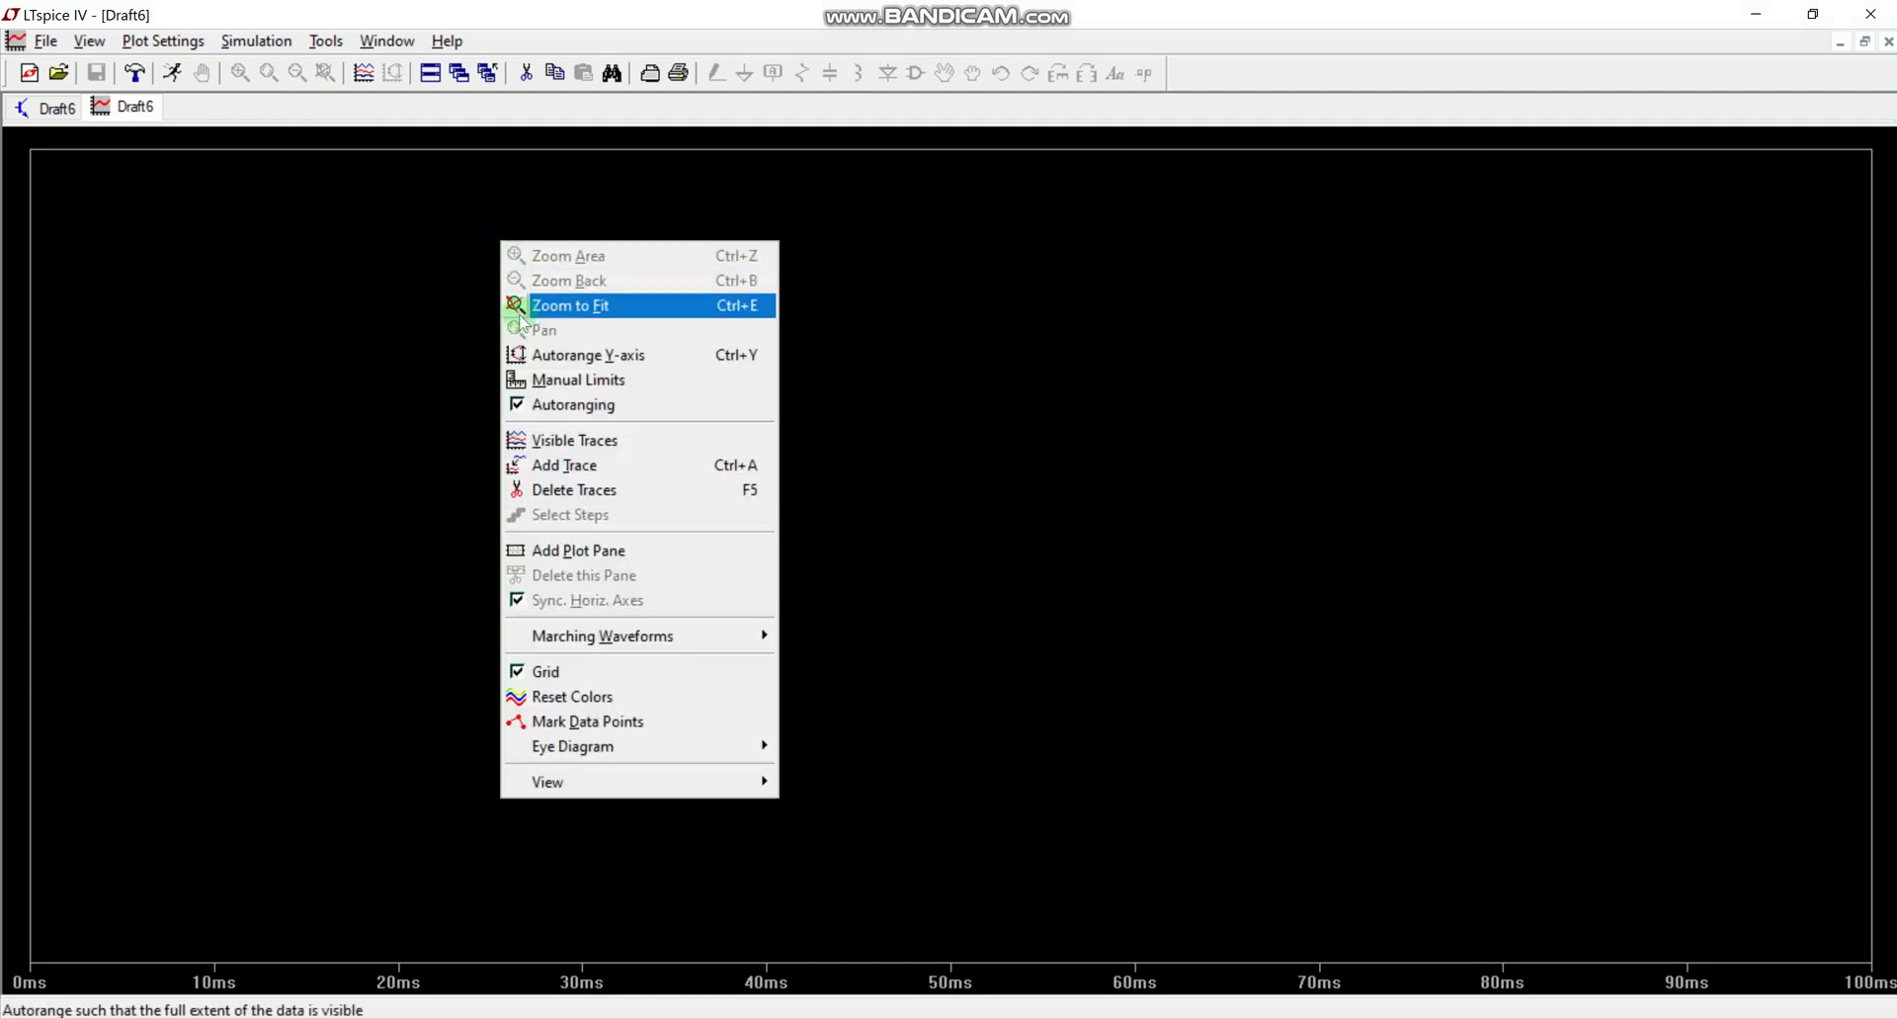
- Add the V(v0) trace to the empty 0–100 ms waveform plot
click(562, 450)
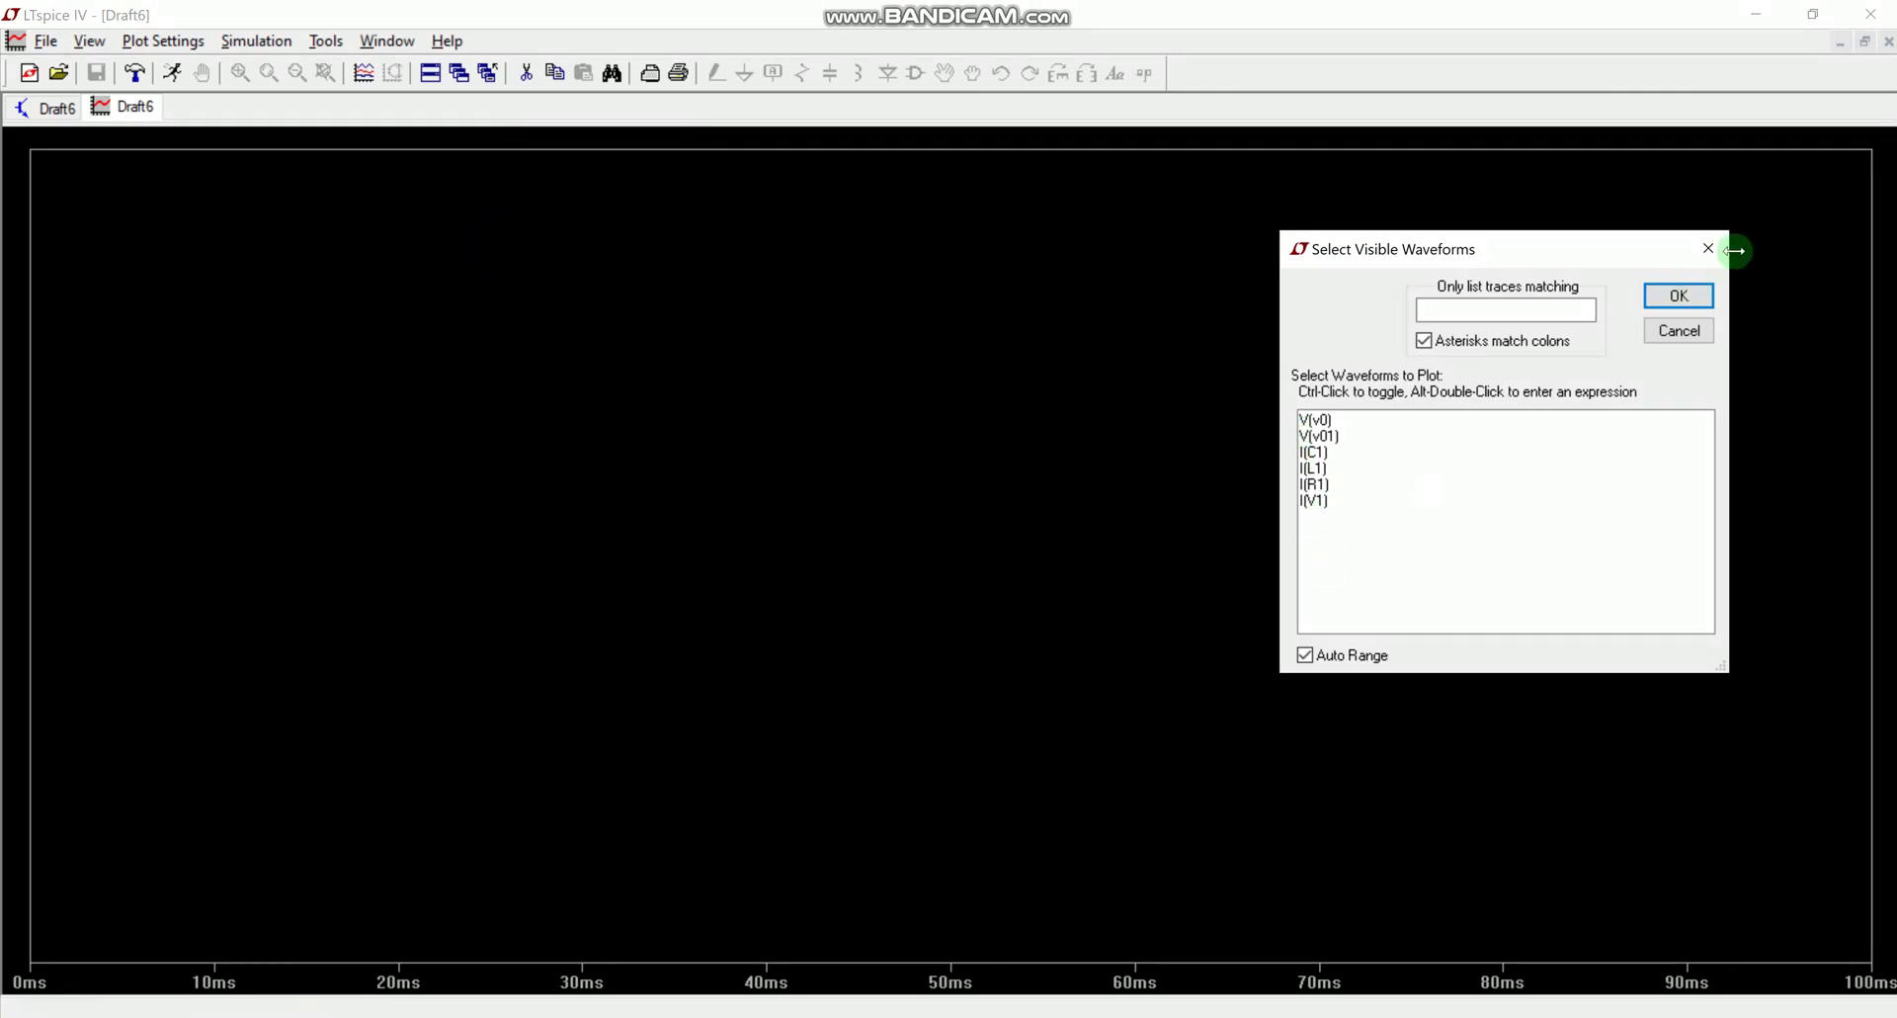
click(1678, 295)
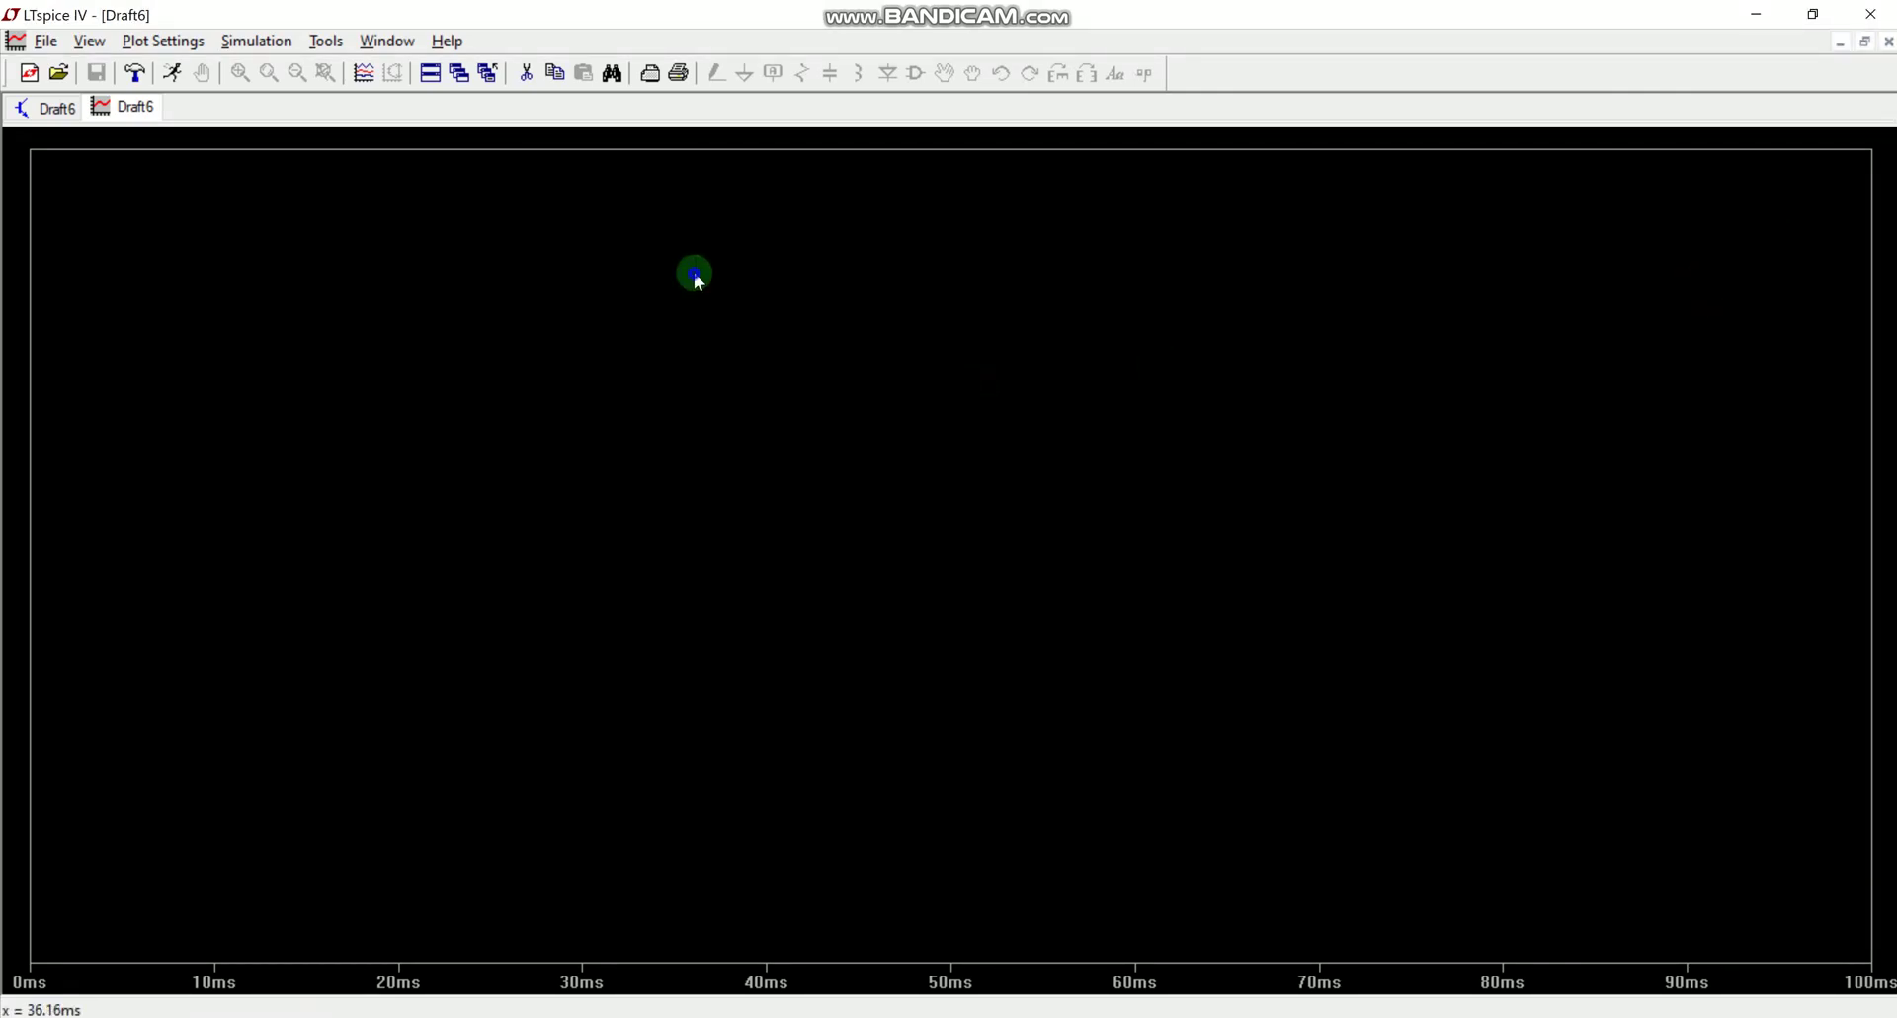
right_click(699, 280)
click(760, 497)
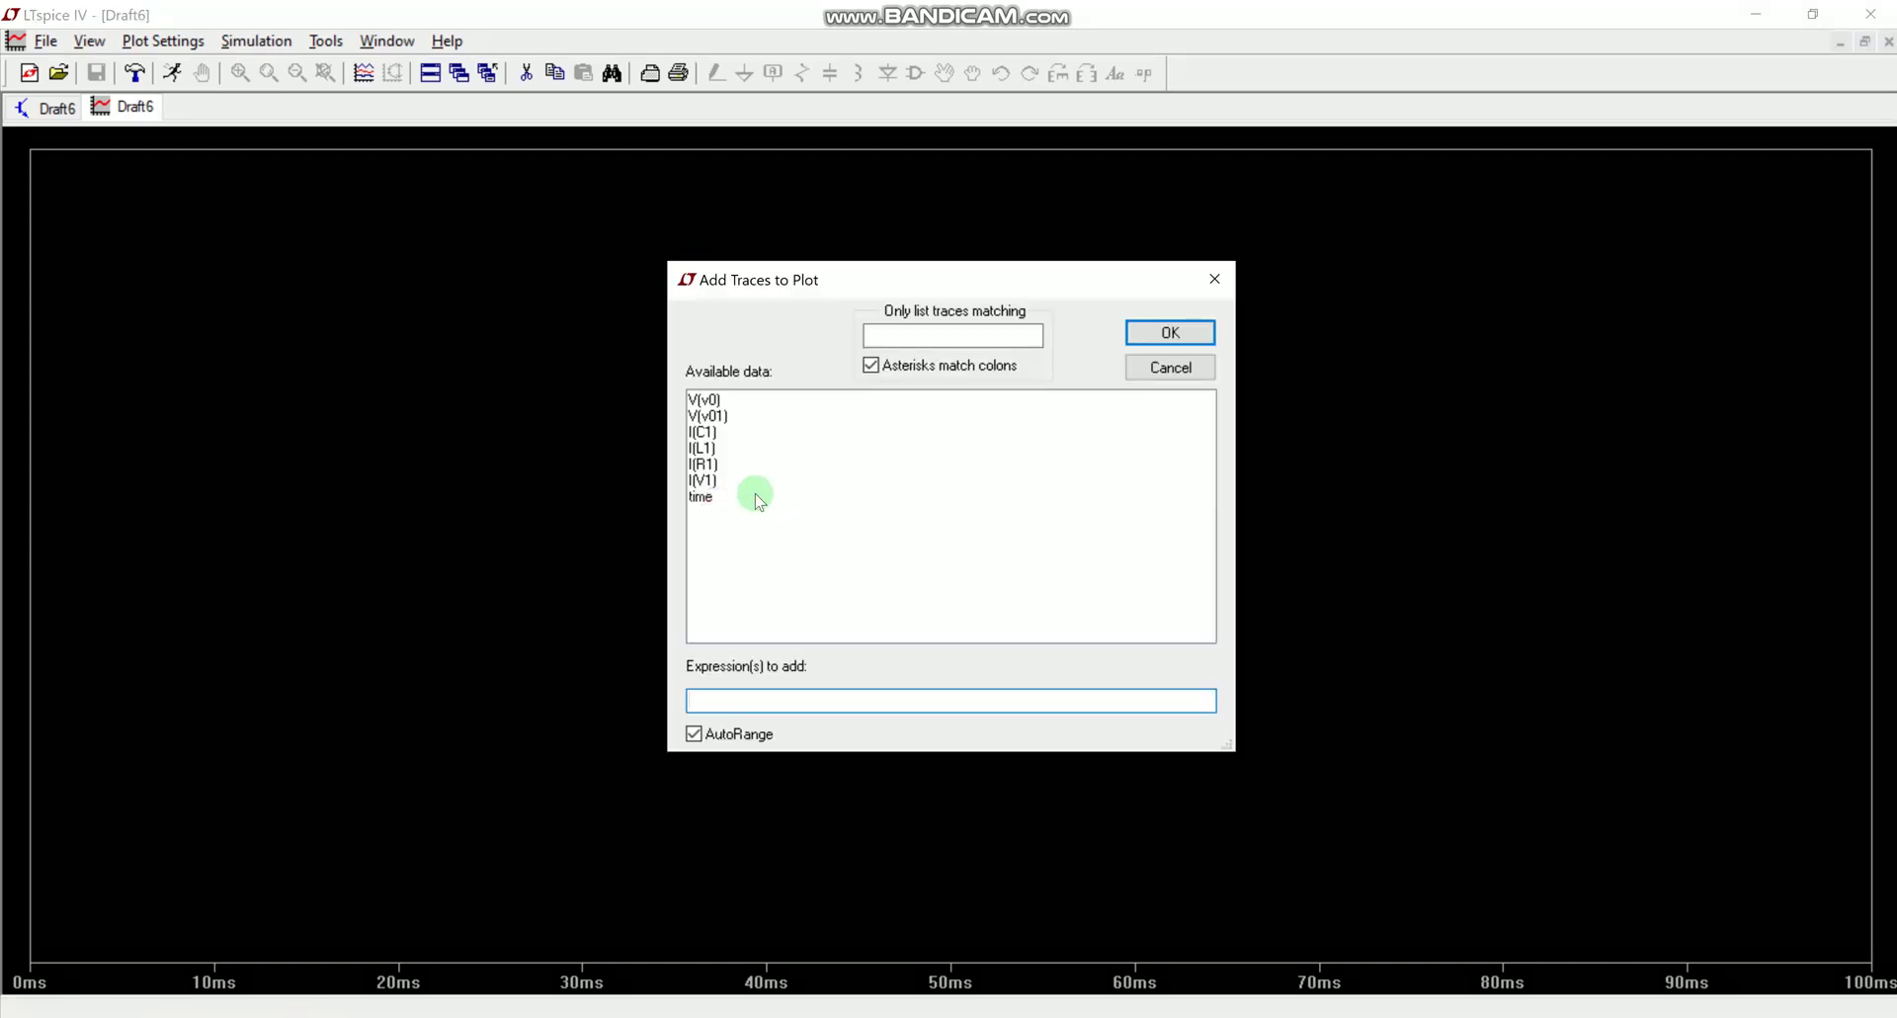
click(703, 400)
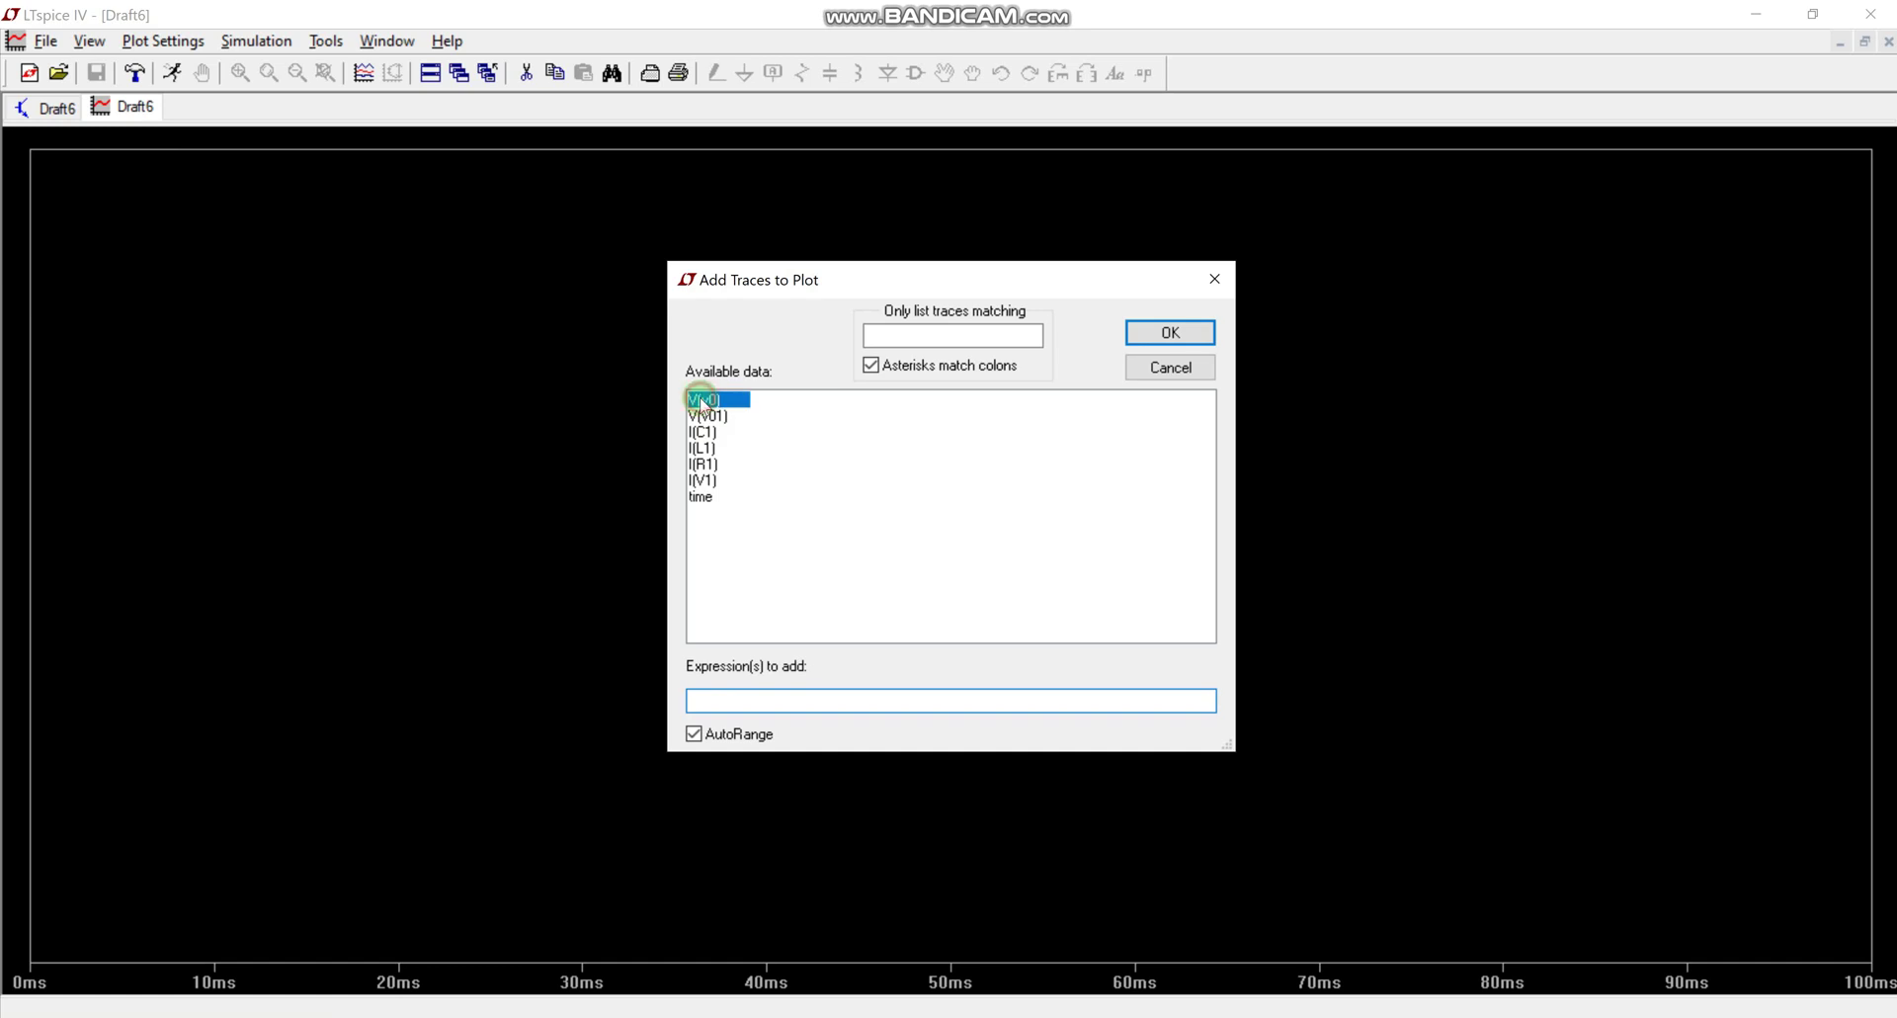
click(1188, 330)
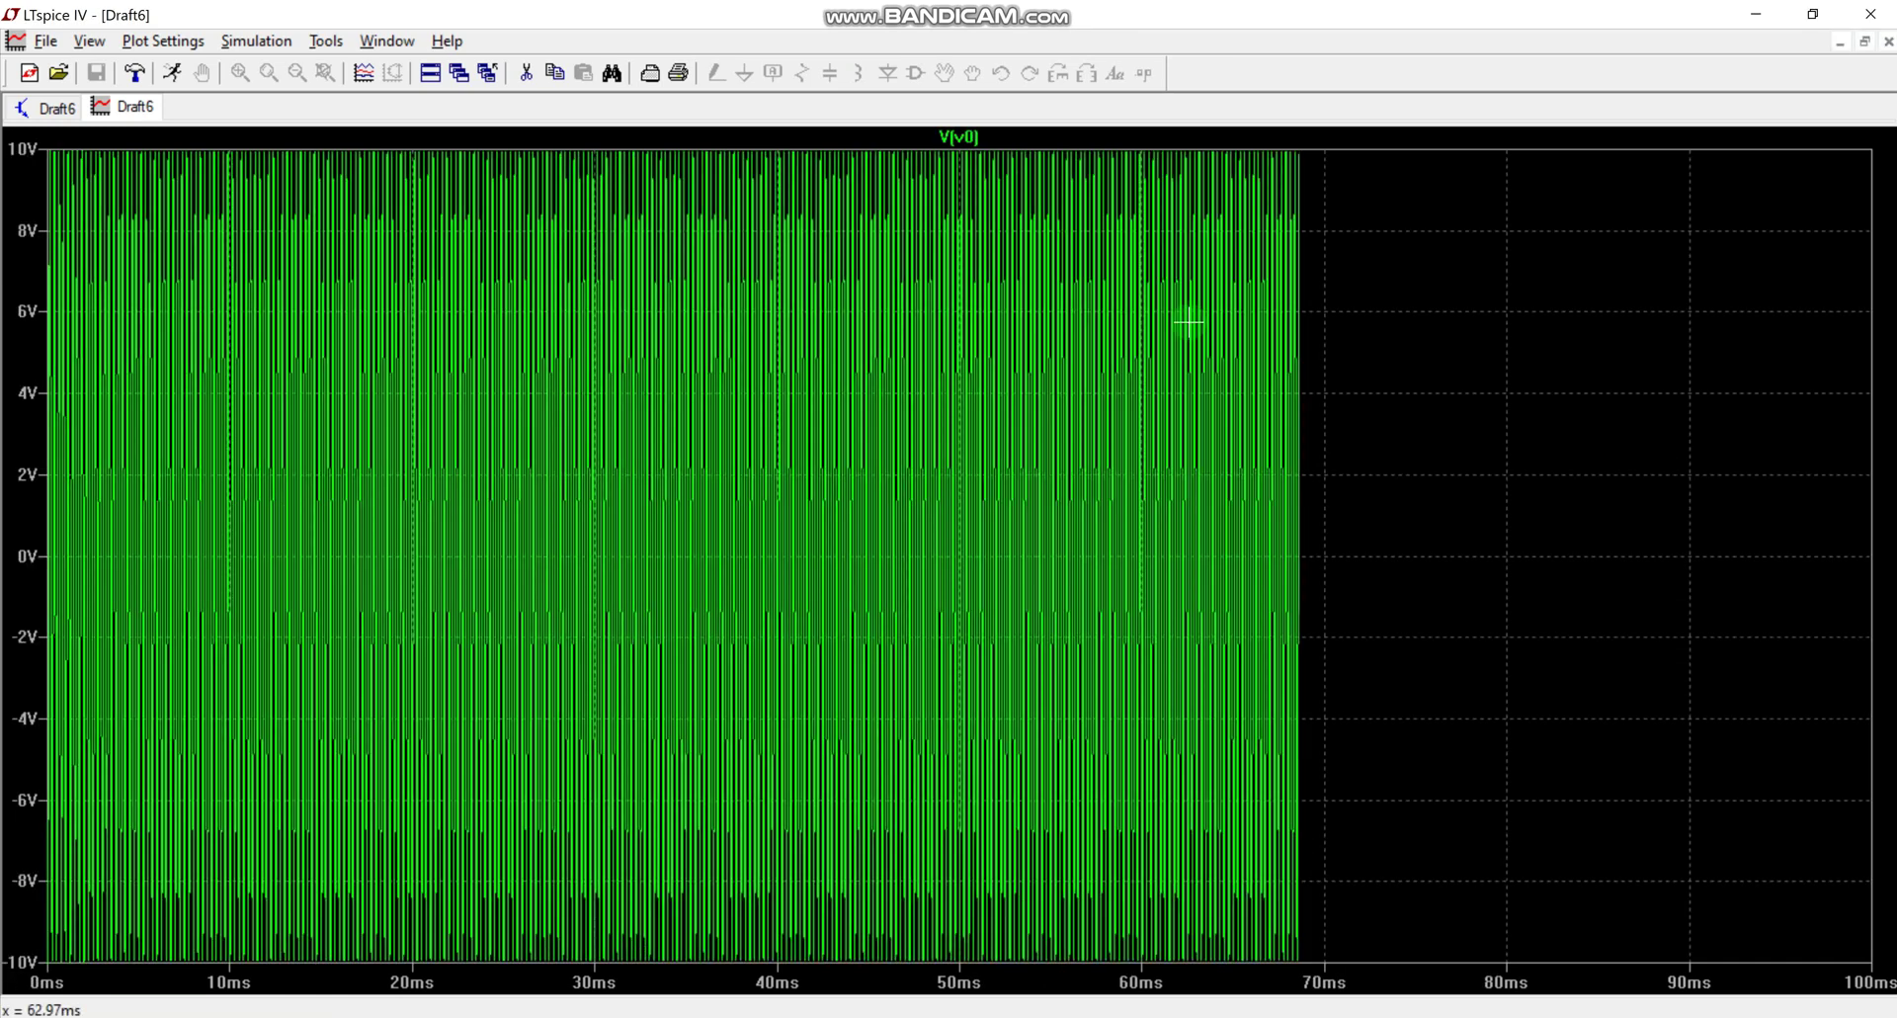
- Add the V(v01) trace beside V(v0) and drag a box toward the steady-state region
right_click(820, 187)
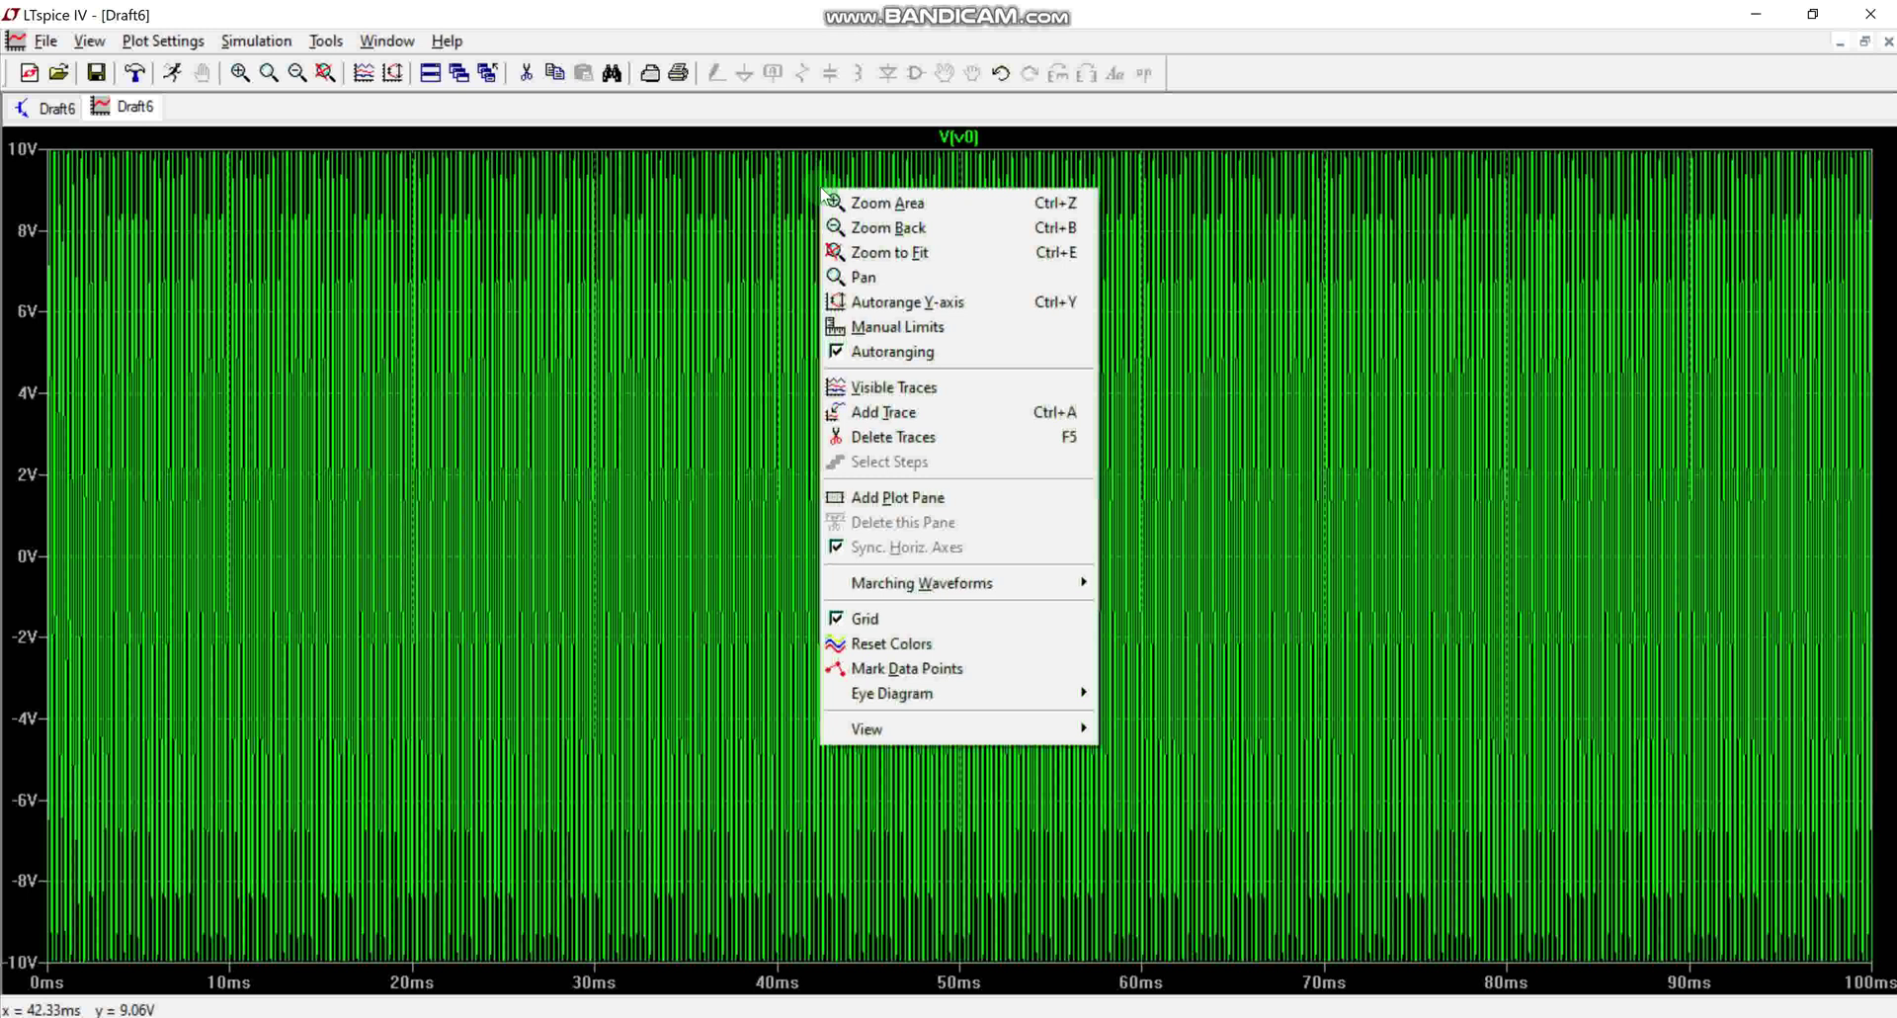
click(872, 413)
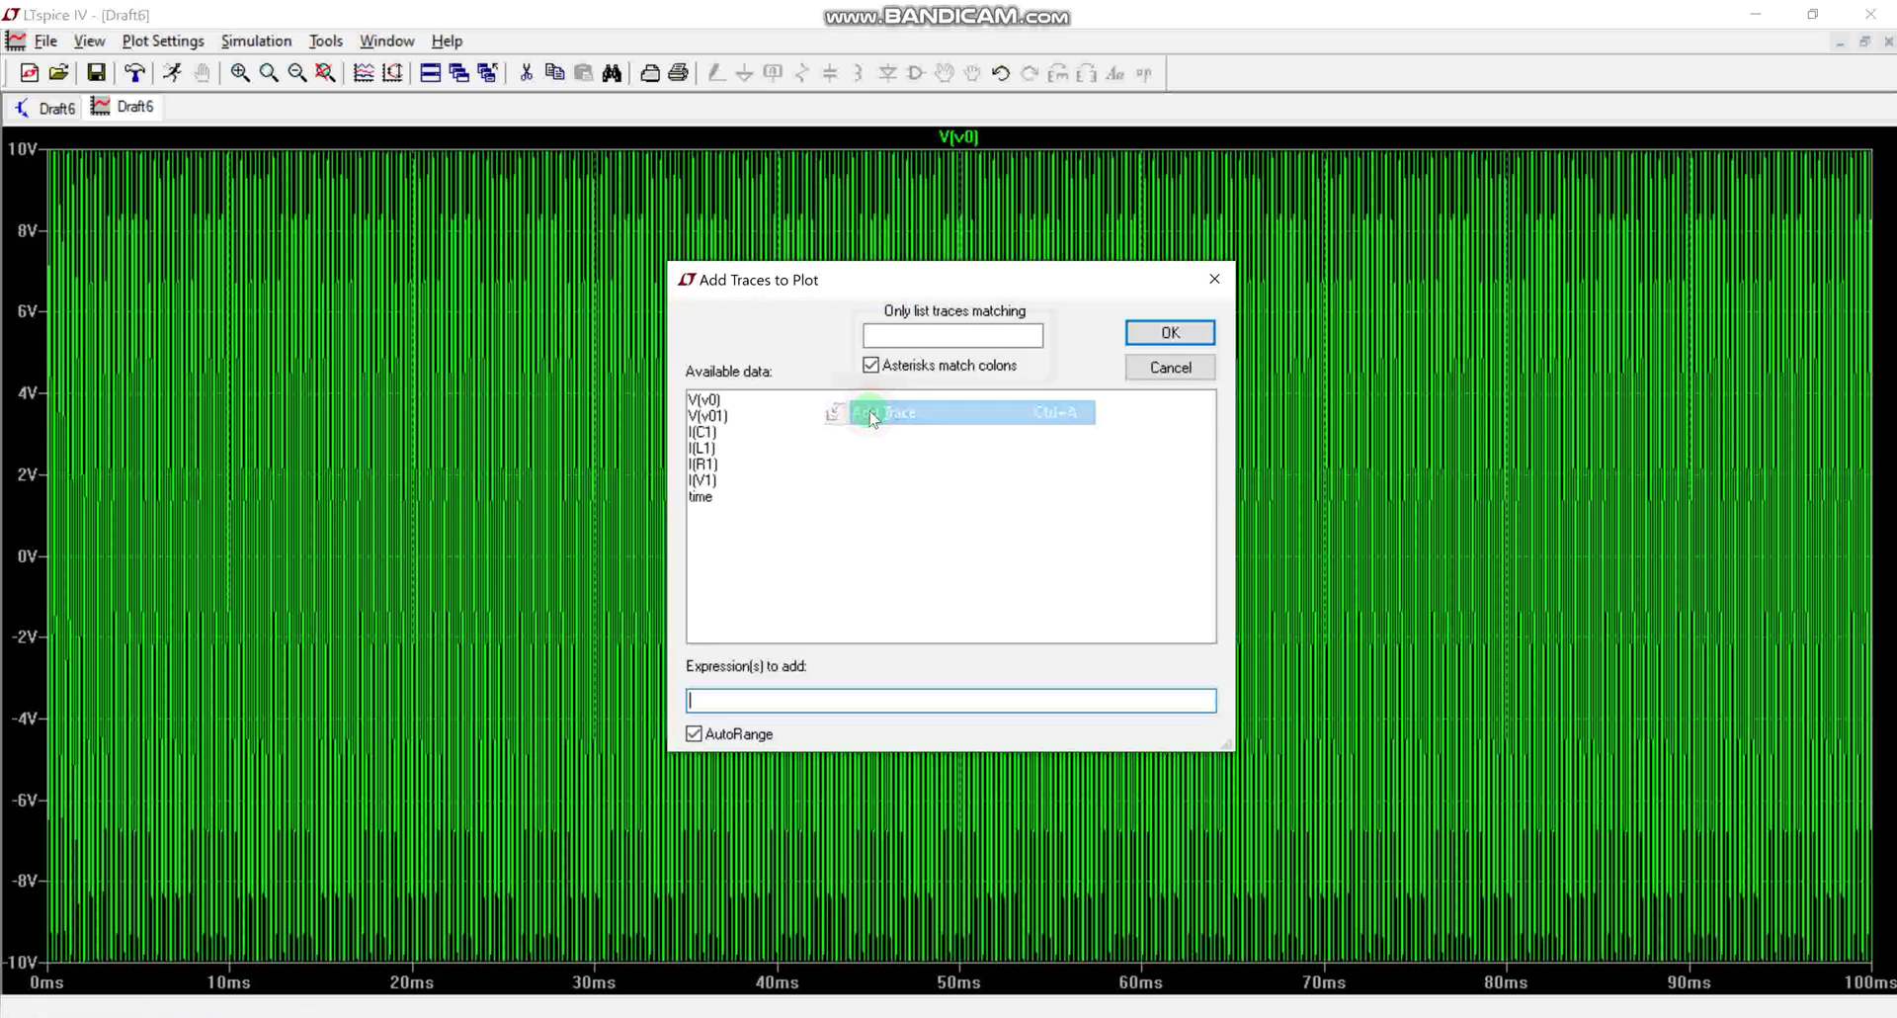
click(707, 416)
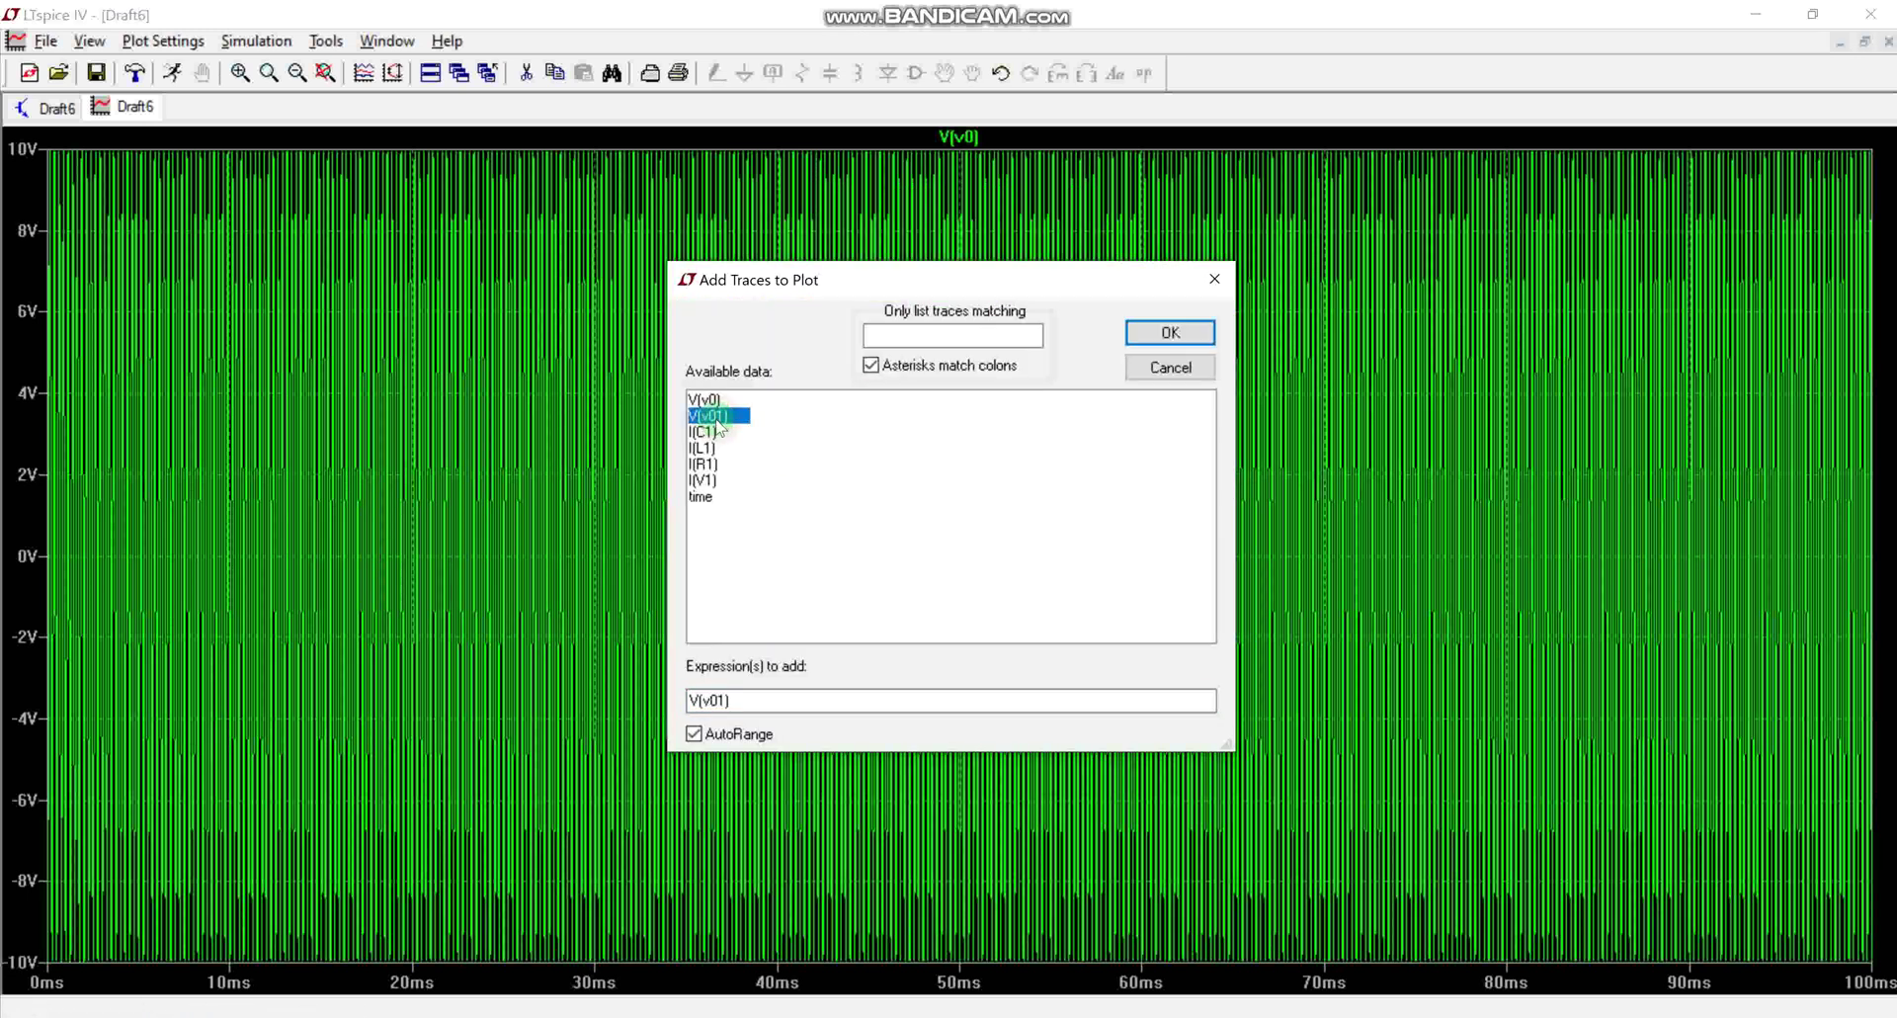
click(1172, 335)
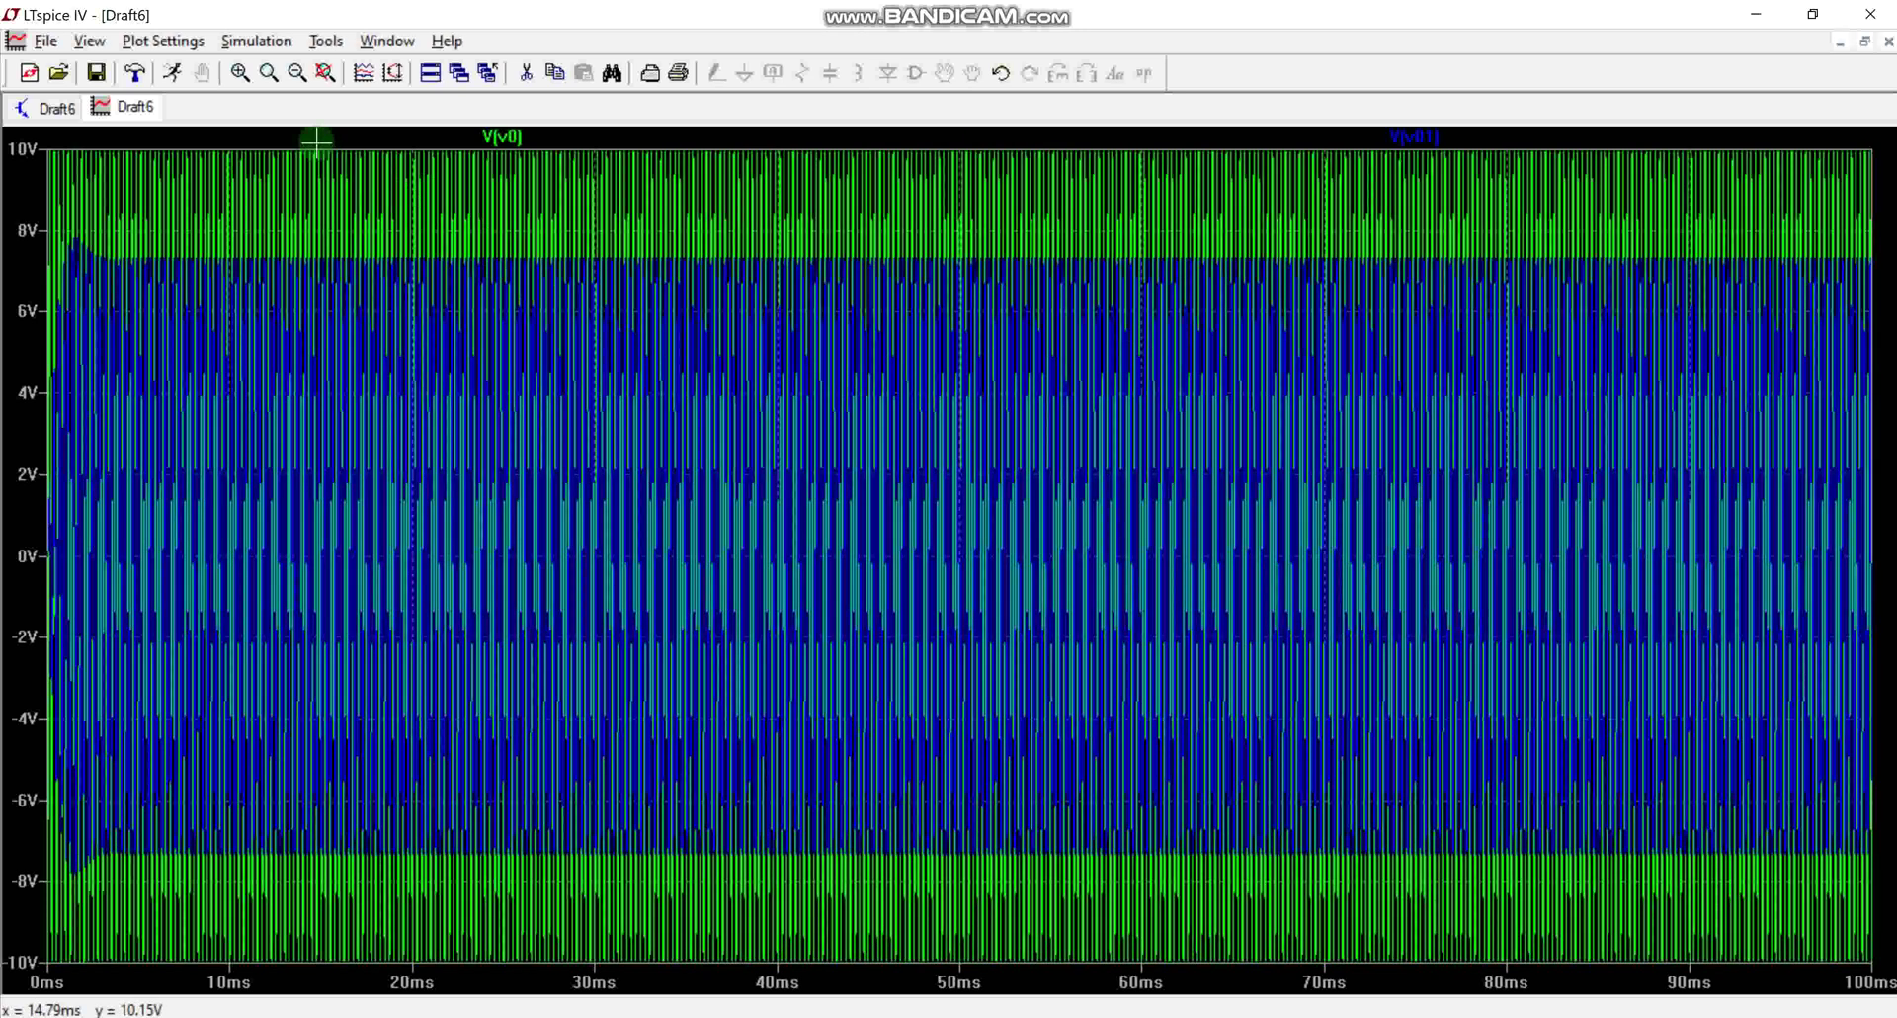
drag(316, 143, 429, 979)
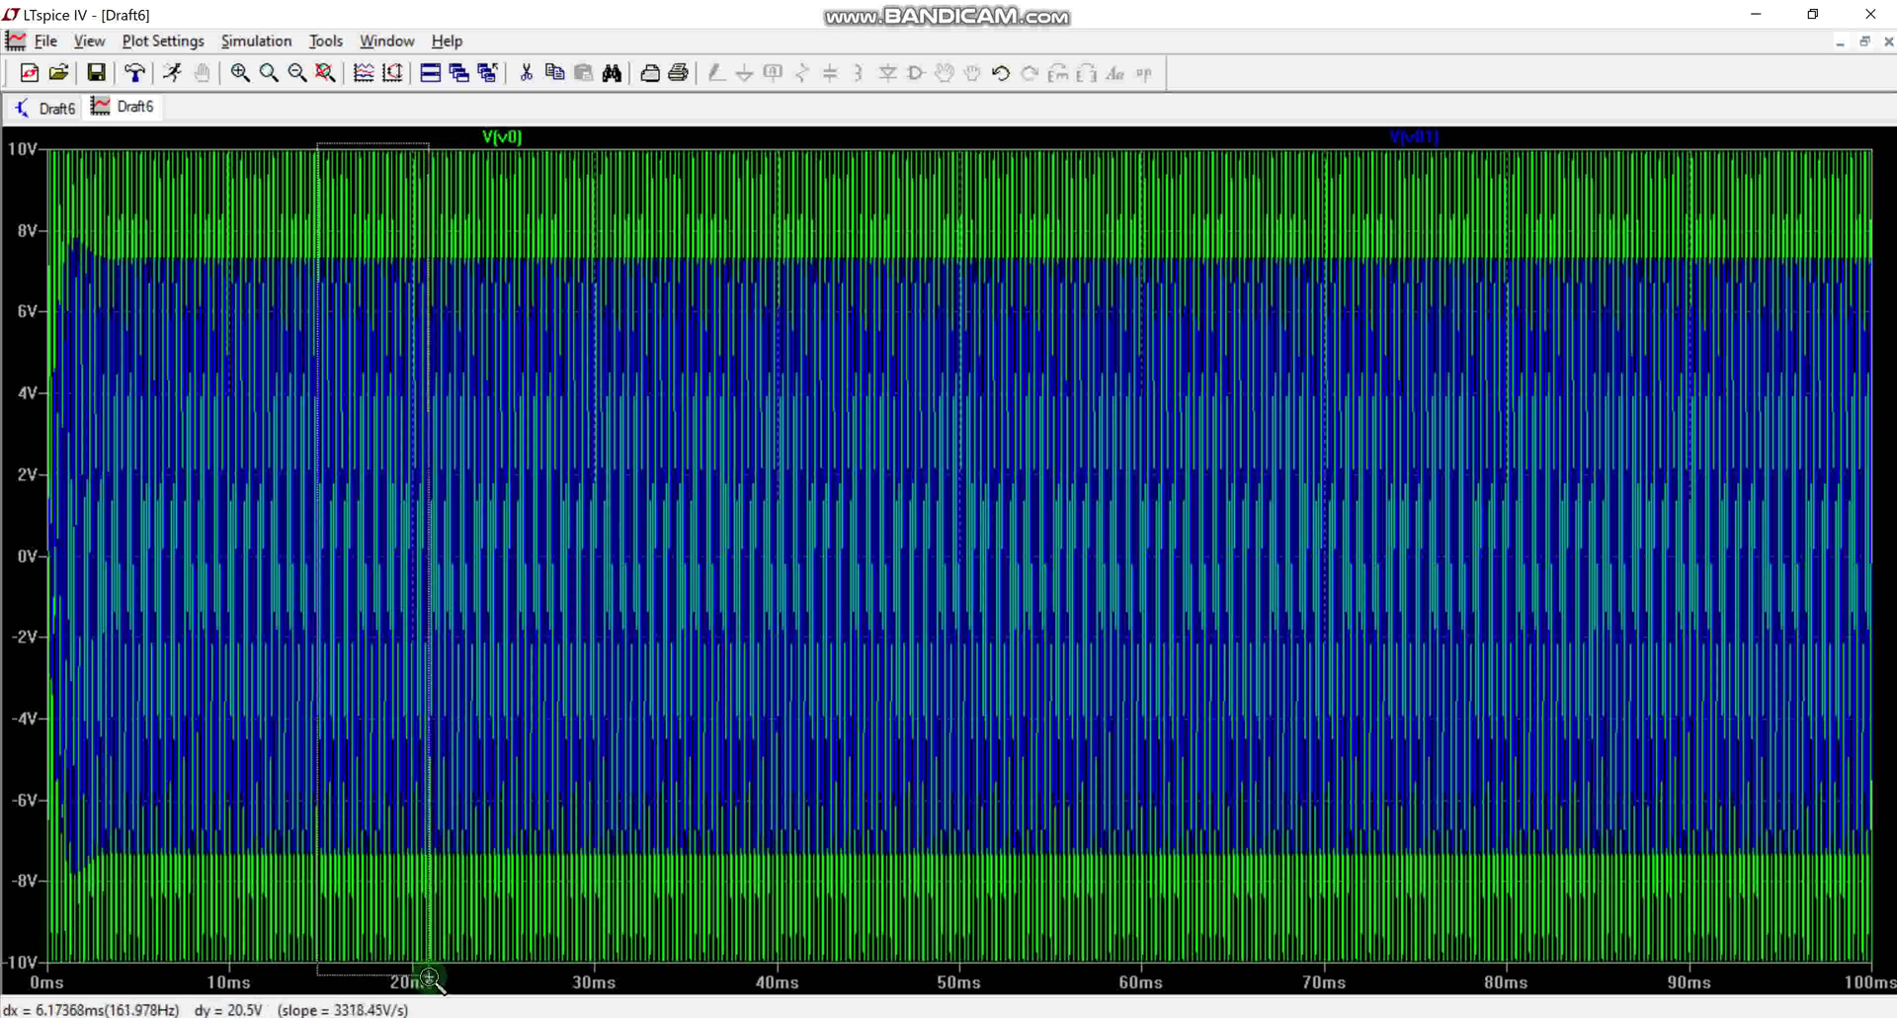
- Zoom to 14.4–21.0 ms, then further to a few cycles around 15.2–16.5 ms
drag(429, 975, 429, 976)
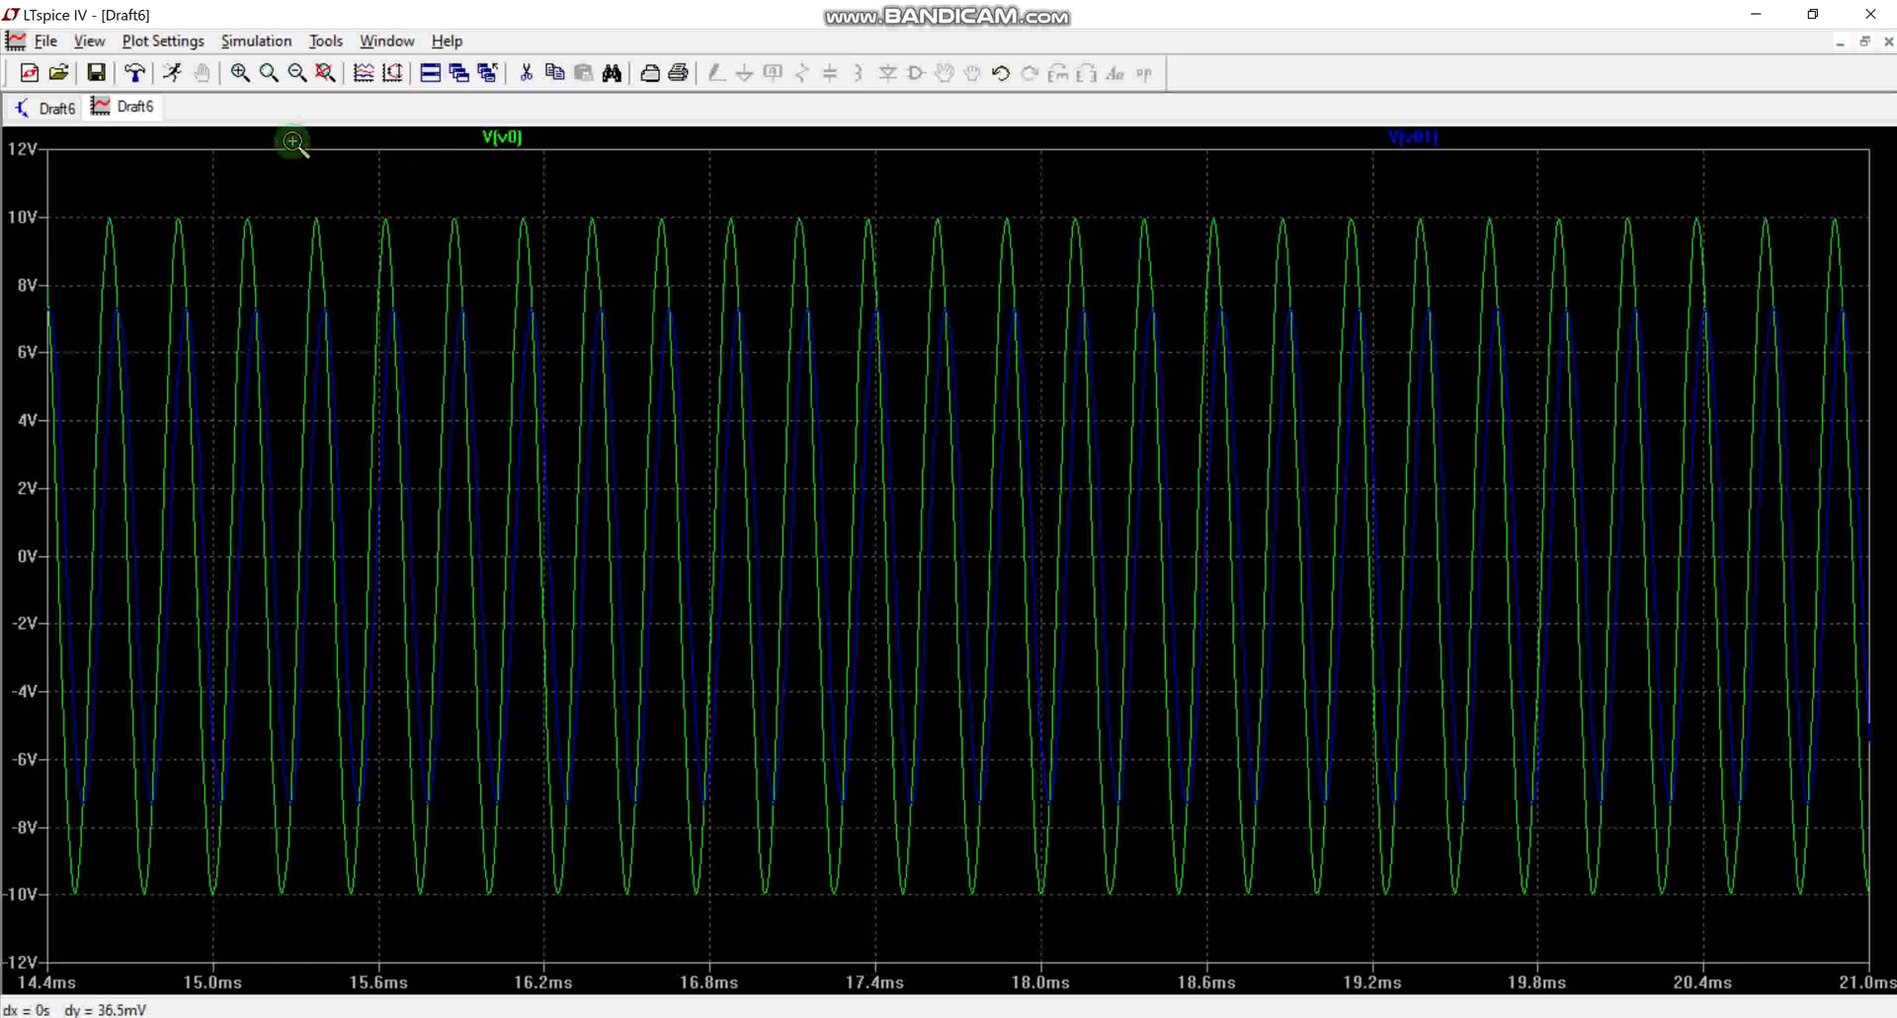
drag(293, 142, 618, 1008)
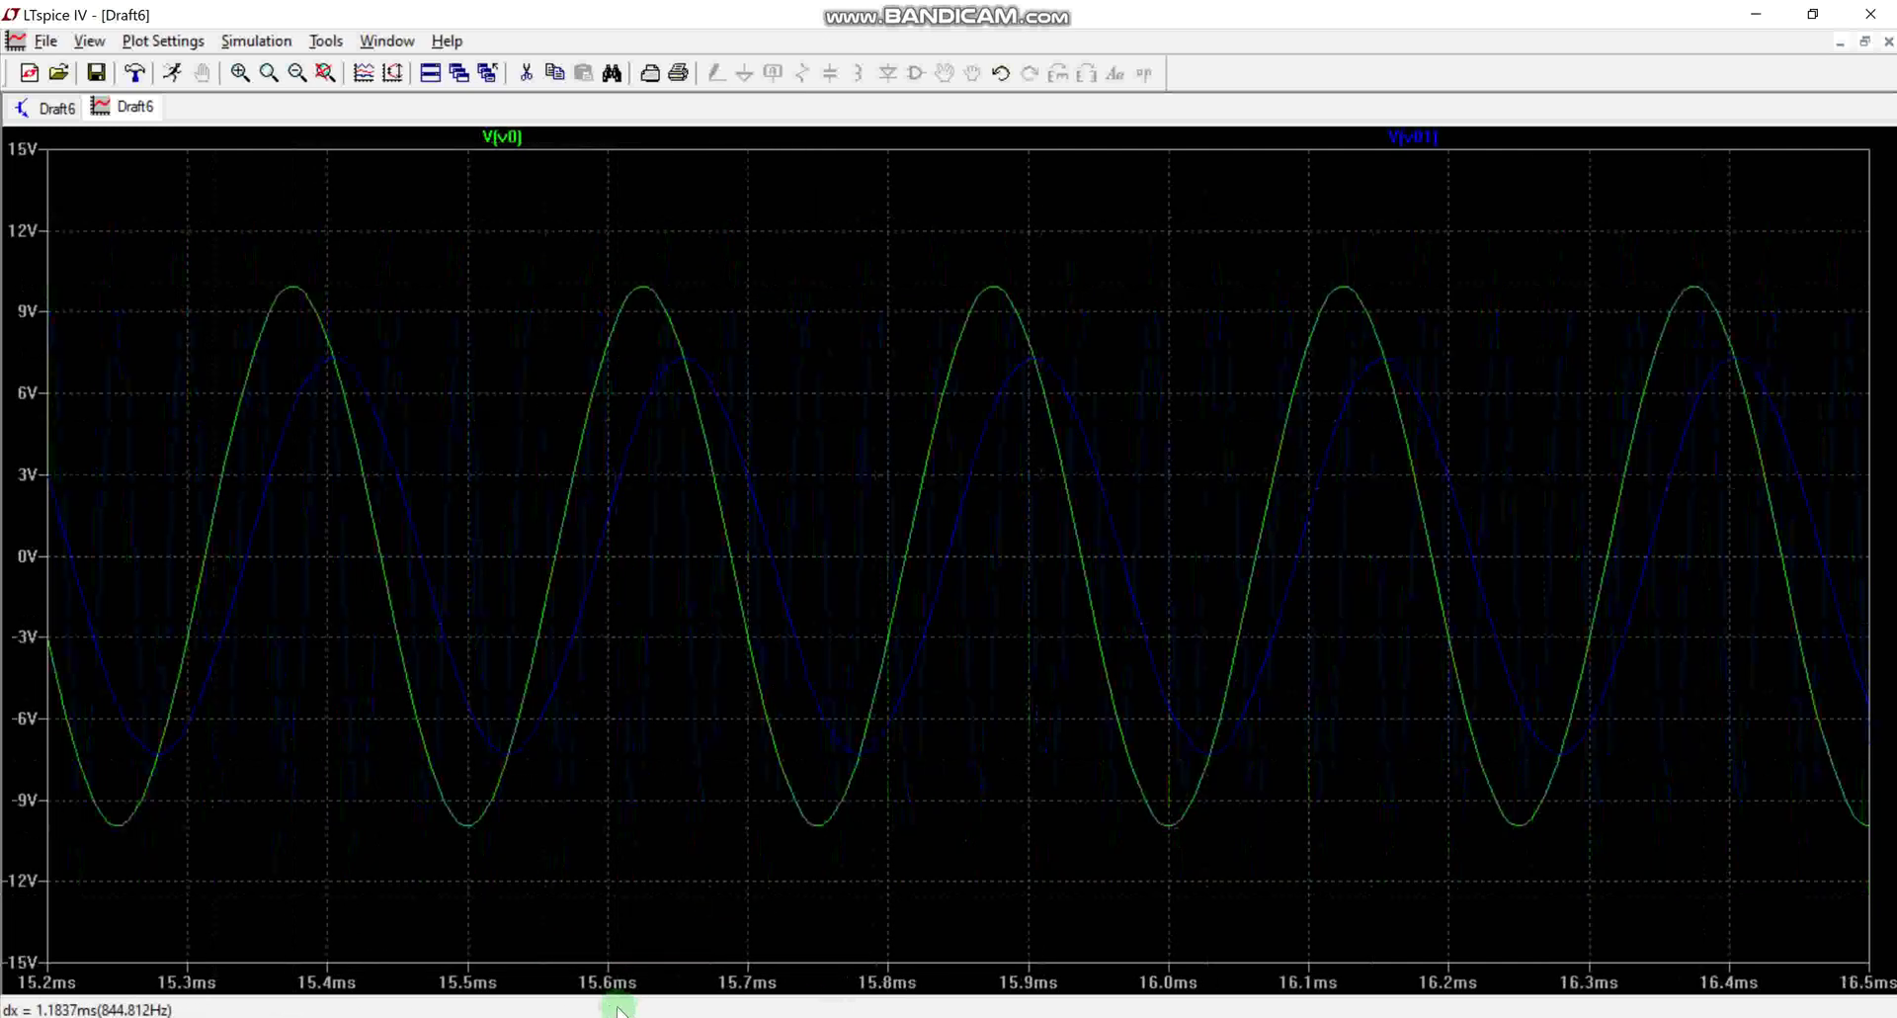